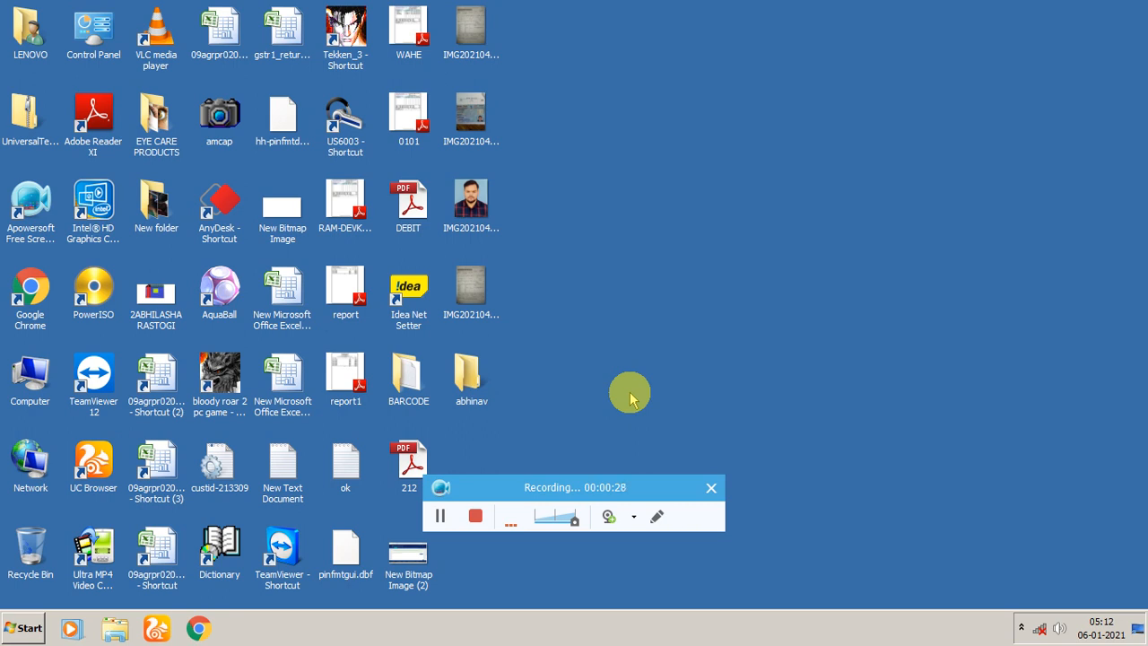
# Open the user's Downloads folder and run the MARGERPSETUP application from inside the MARGERPSETUP zip archive.
pyautogui.click(19, 630)
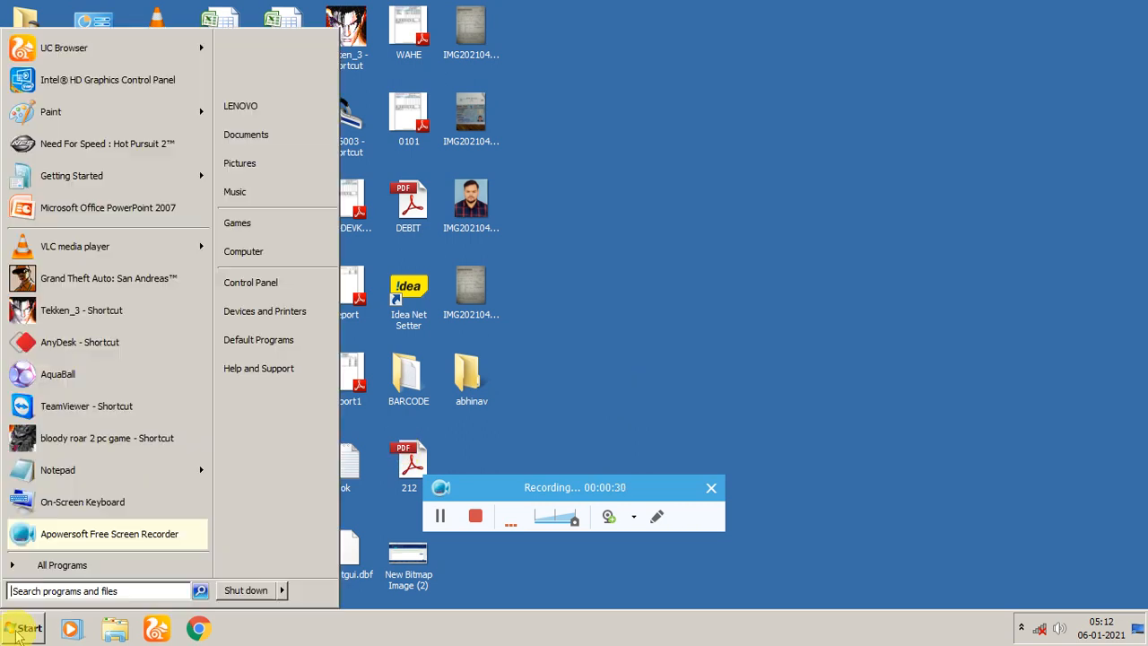
pyautogui.click(322, 113)
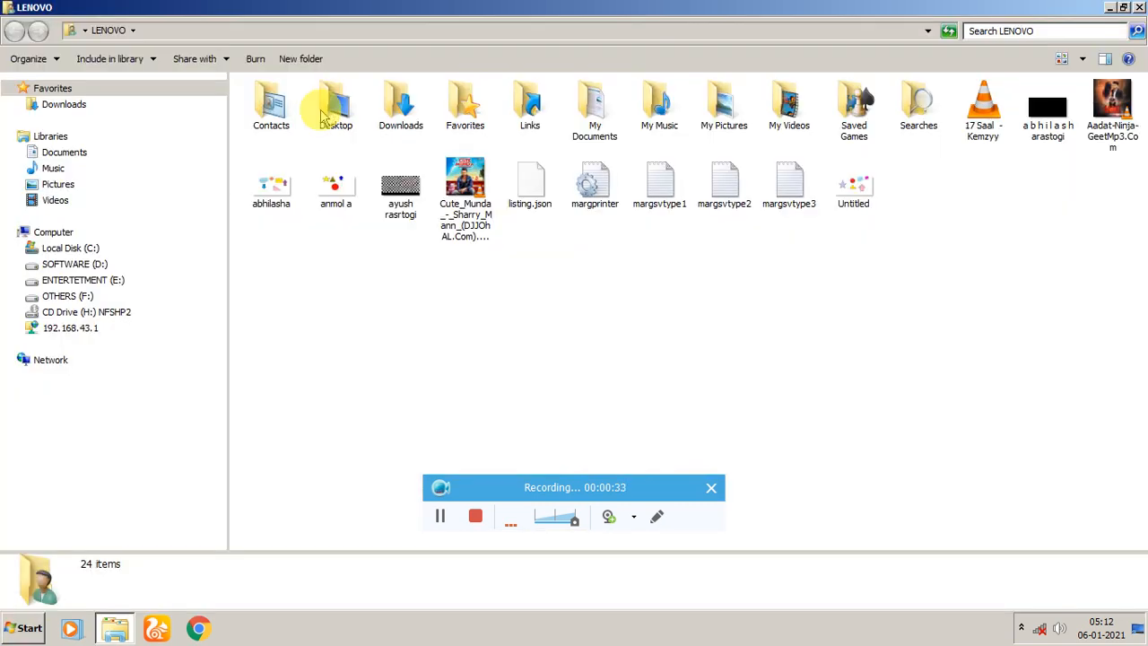
pyautogui.doubleClick(395, 112)
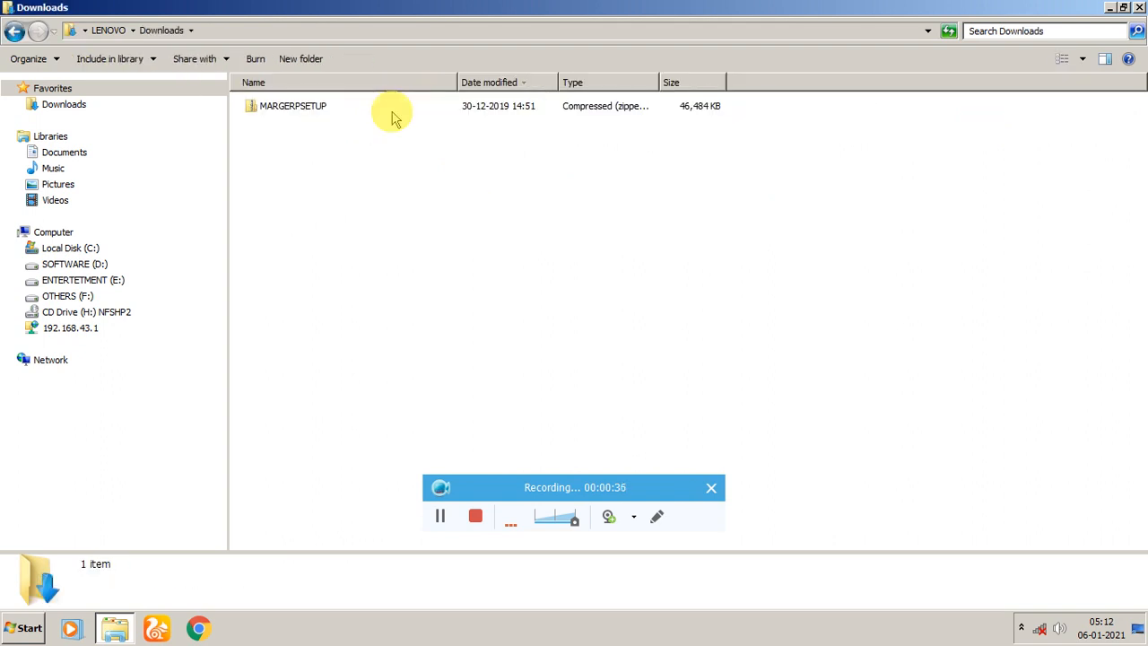
pyautogui.rightClick(308, 115)
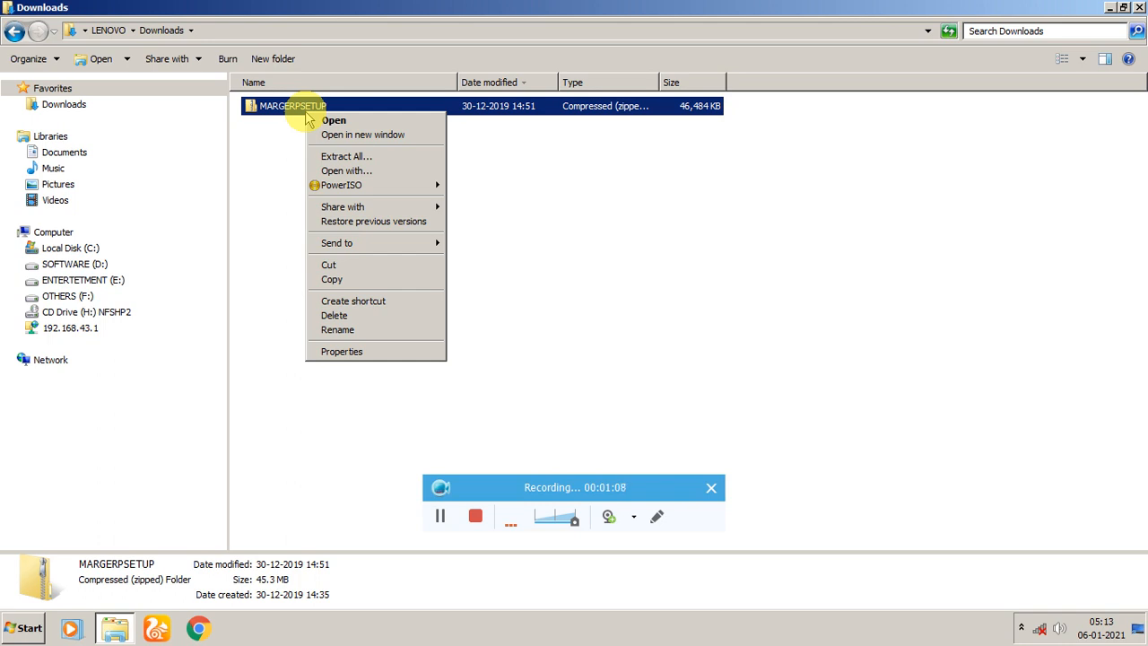
pyautogui.click(339, 122)
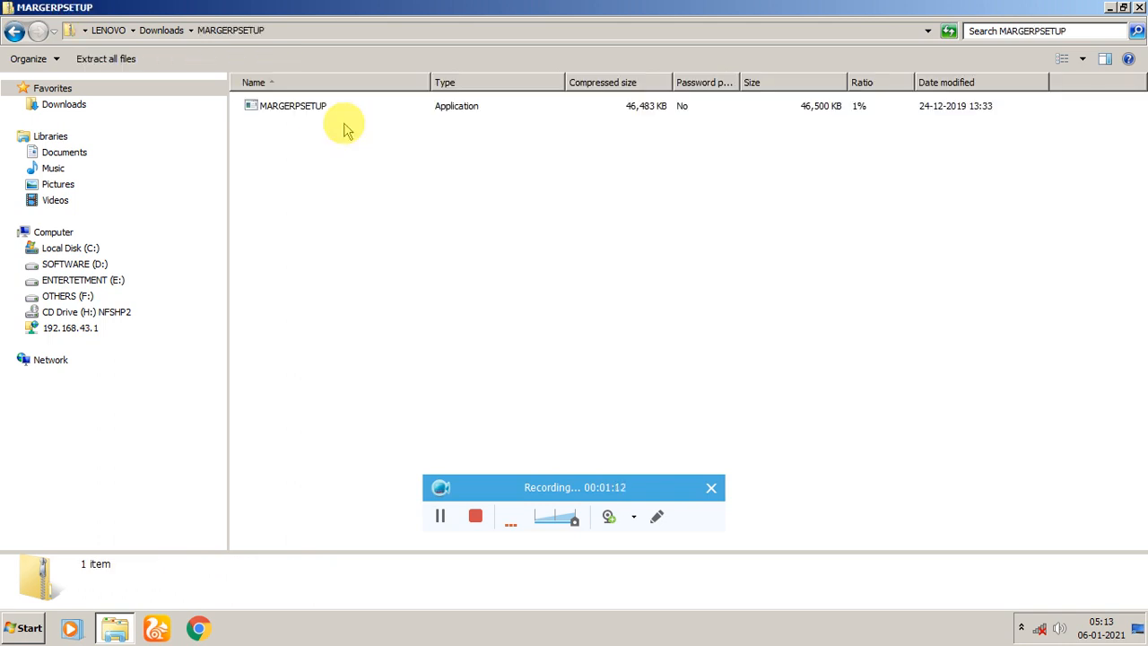
pyautogui.rightClick(309, 116)
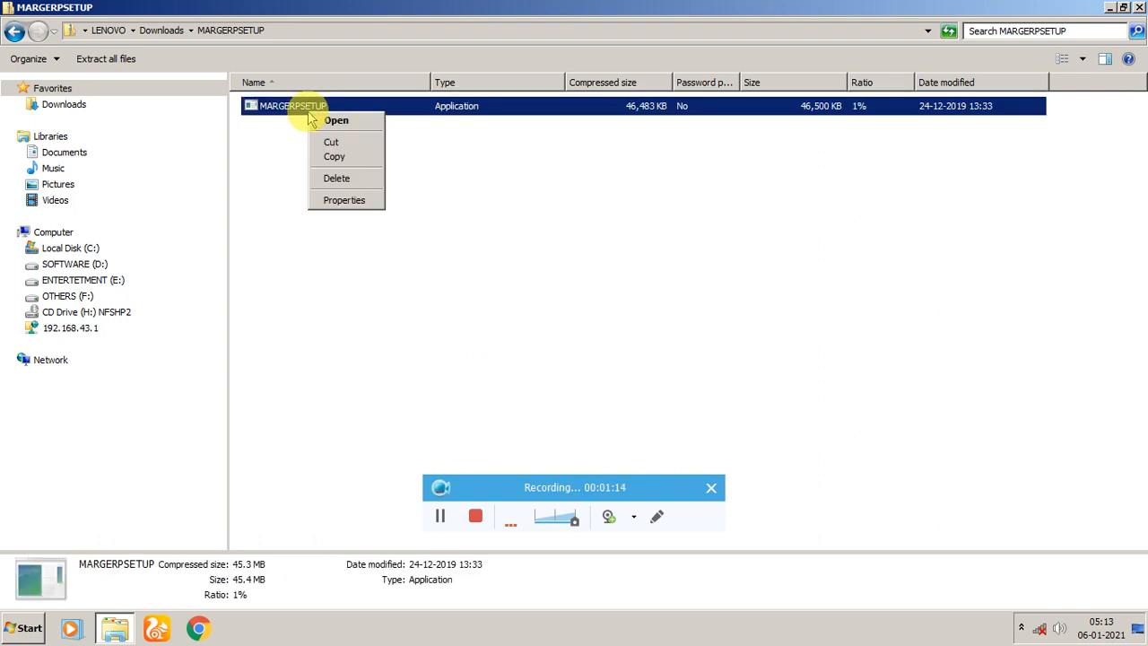
pyautogui.click(335, 120)
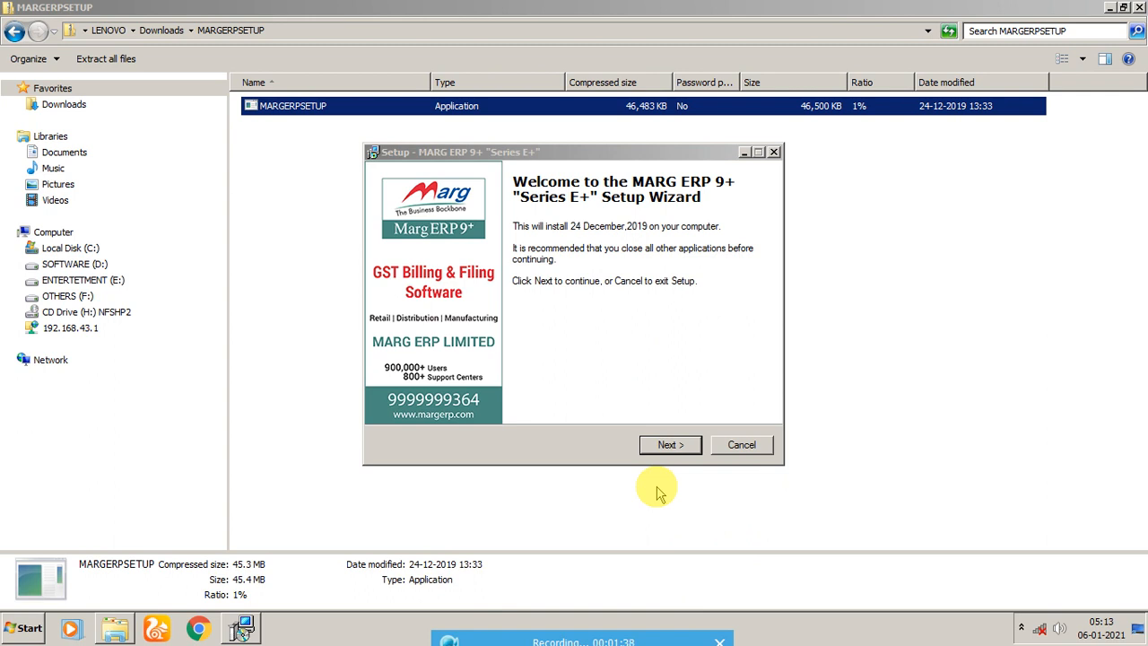
# Begin the MARG ERP 9+ setup wizard and accept the license agreement.
pyautogui.click(675, 444)
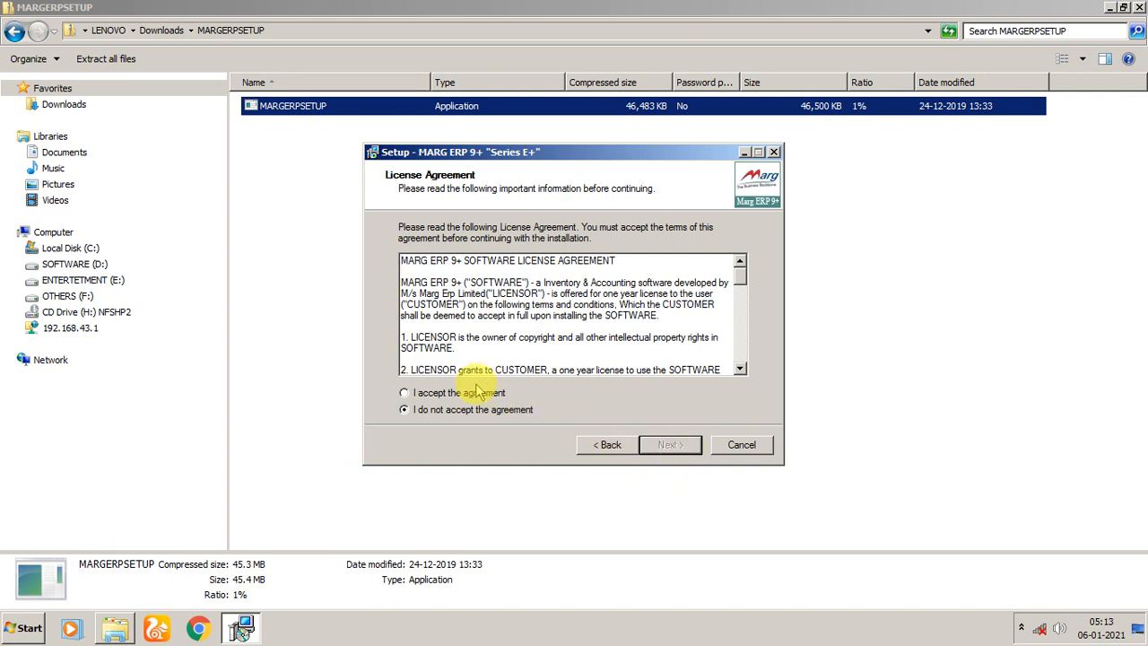
pyautogui.click(467, 399)
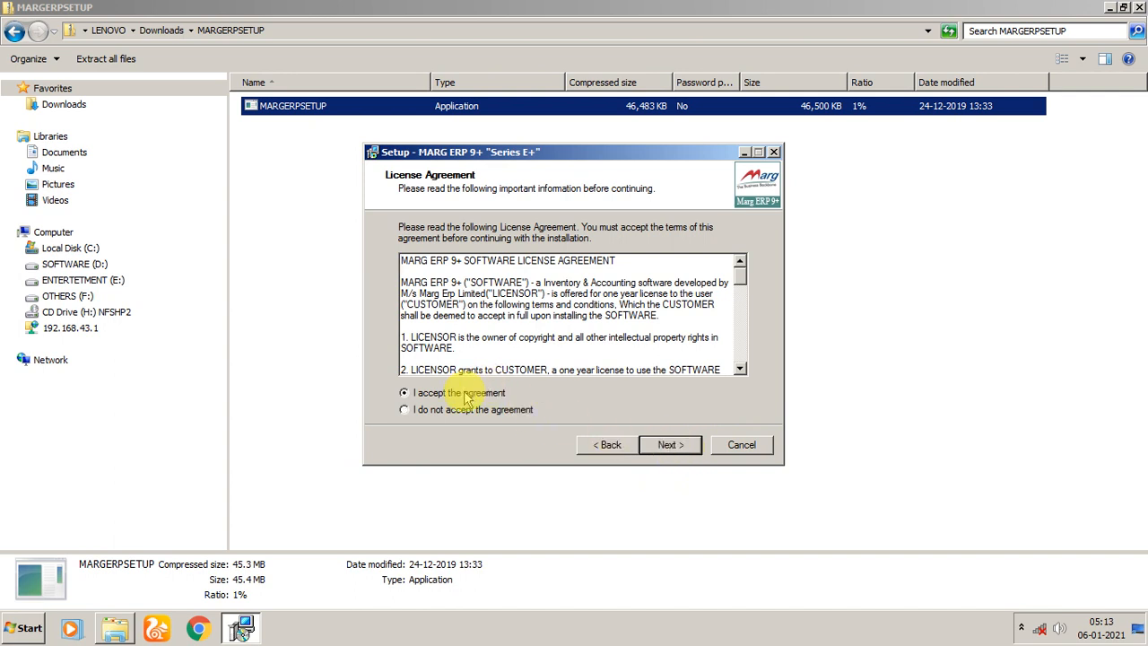
pyautogui.click(675, 445)
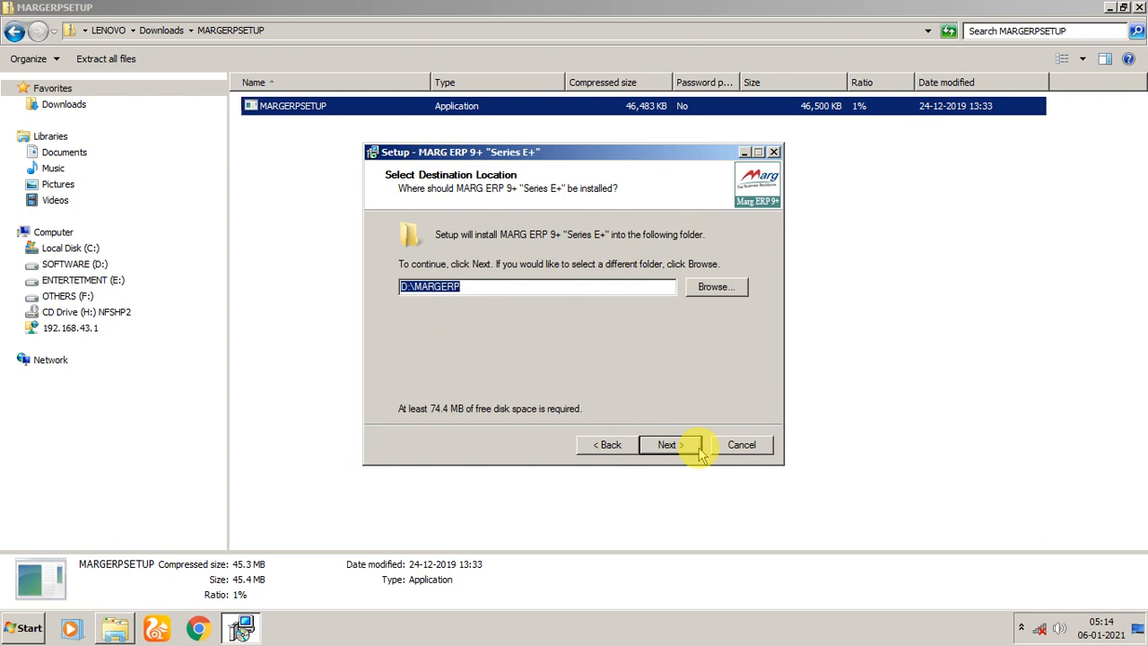
# Set the installation destination to F:\MARGERP by choosing the OTHERS (F:) drive.
pyautogui.click(704, 289)
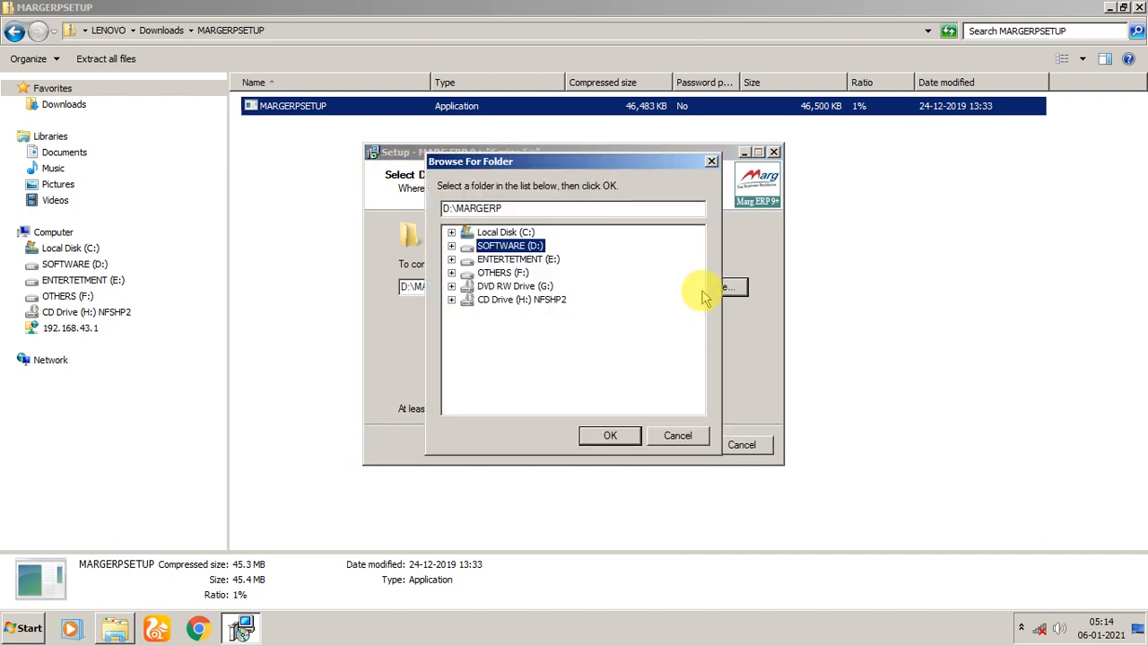
pyautogui.click(516, 274)
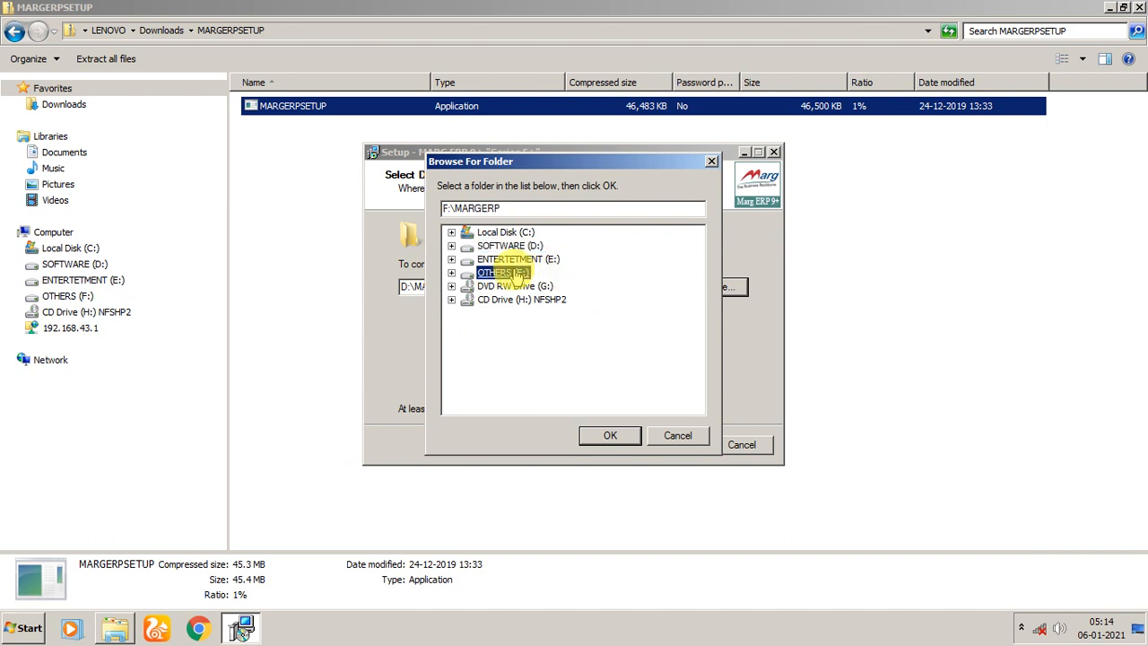
pyautogui.click(611, 436)
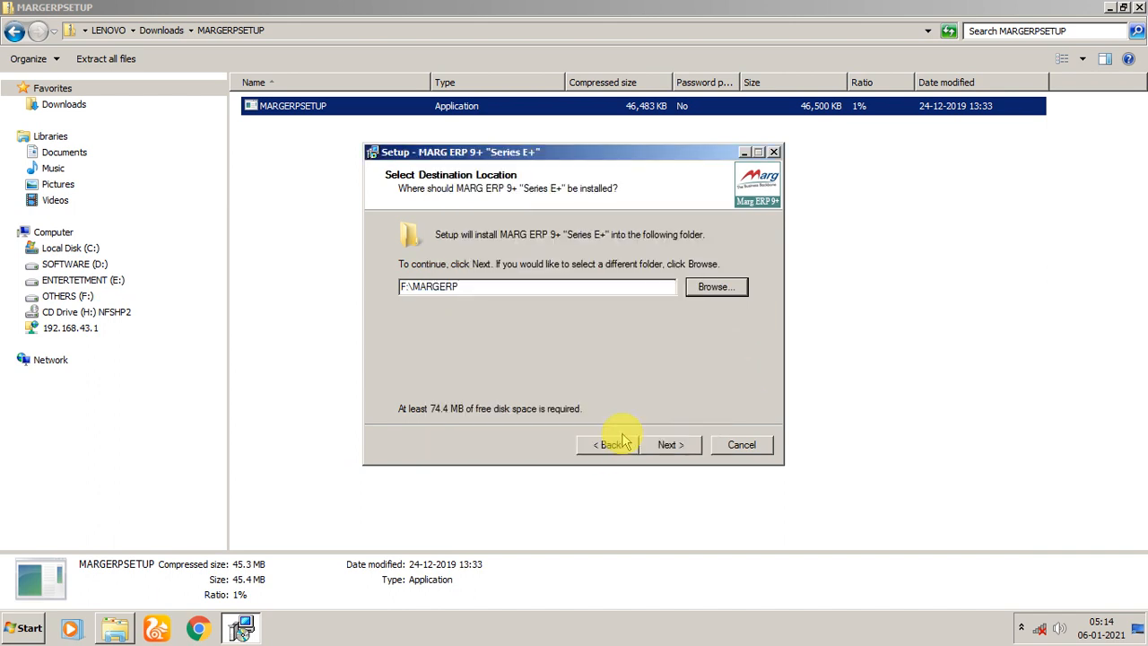
pyautogui.click(669, 445)
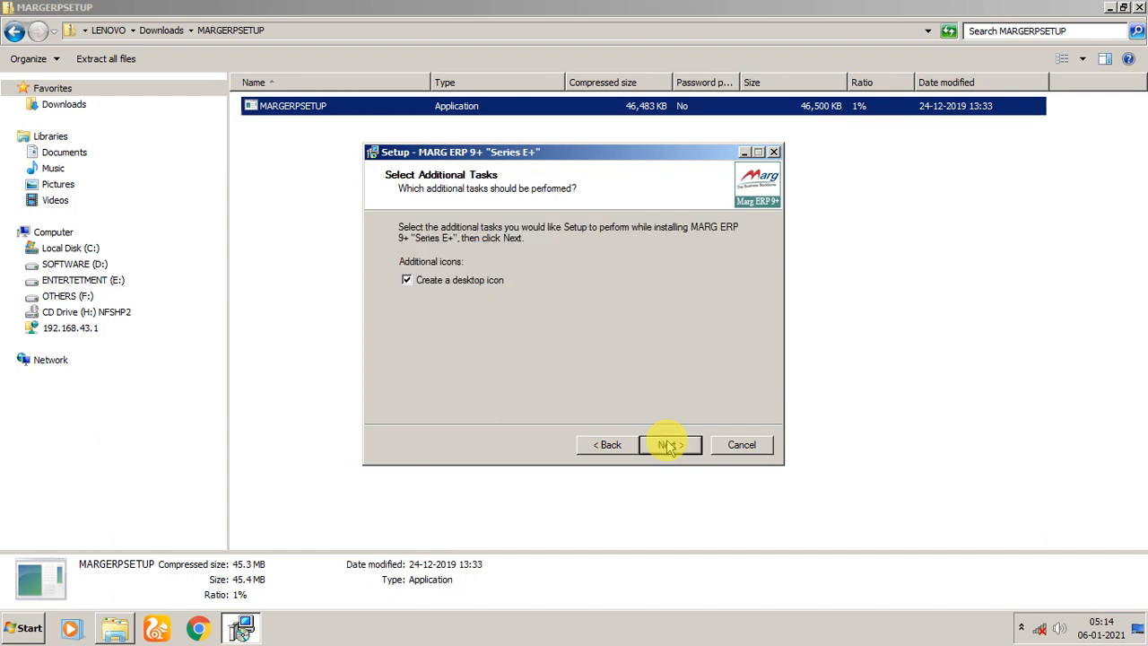
# Install MARG ERP 9+ with the desktop icon option enabled, and finish the setup with Launch MARG enabled.
pyautogui.click(670, 445)
pyautogui.click(670, 445)
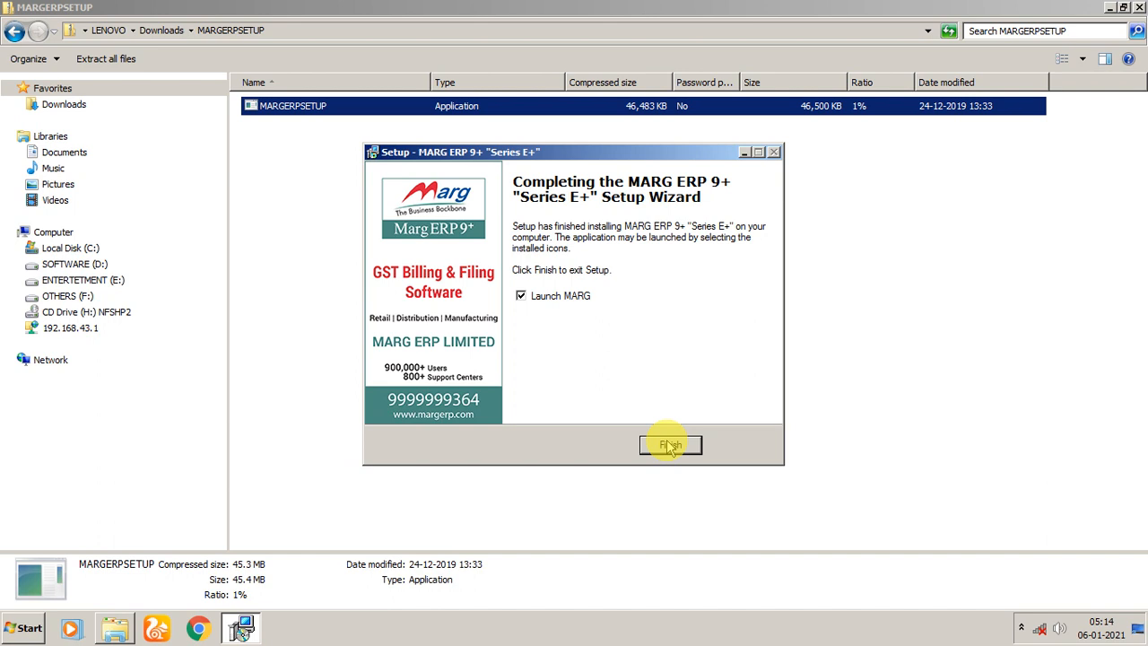
pyautogui.click(671, 446)
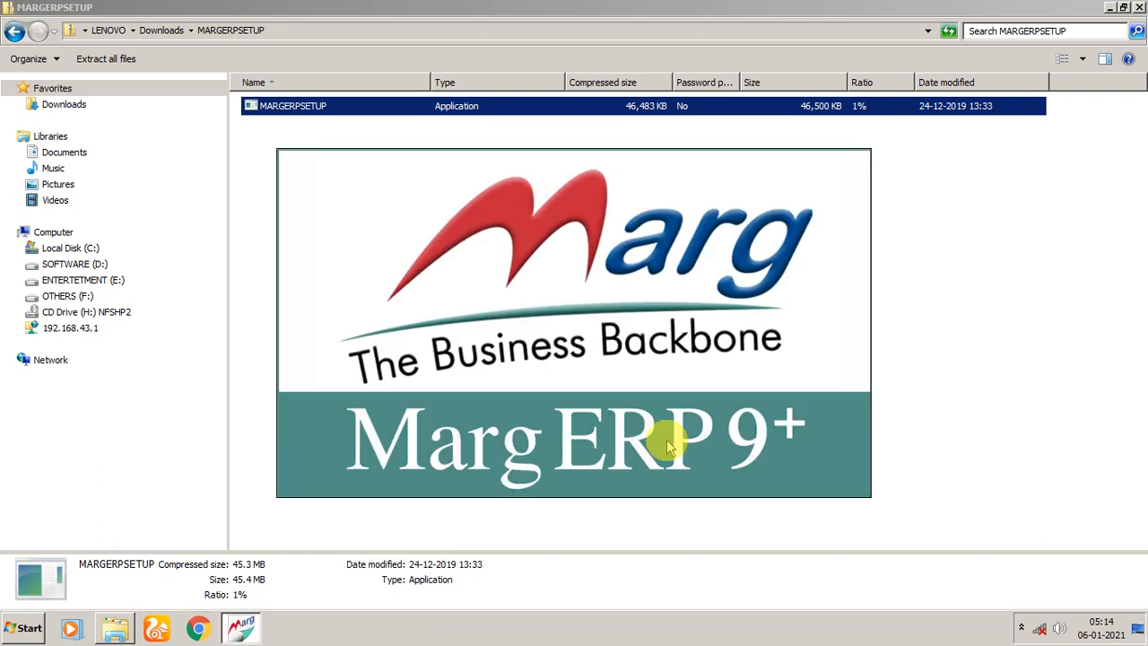
pyautogui.click(1139, 7)
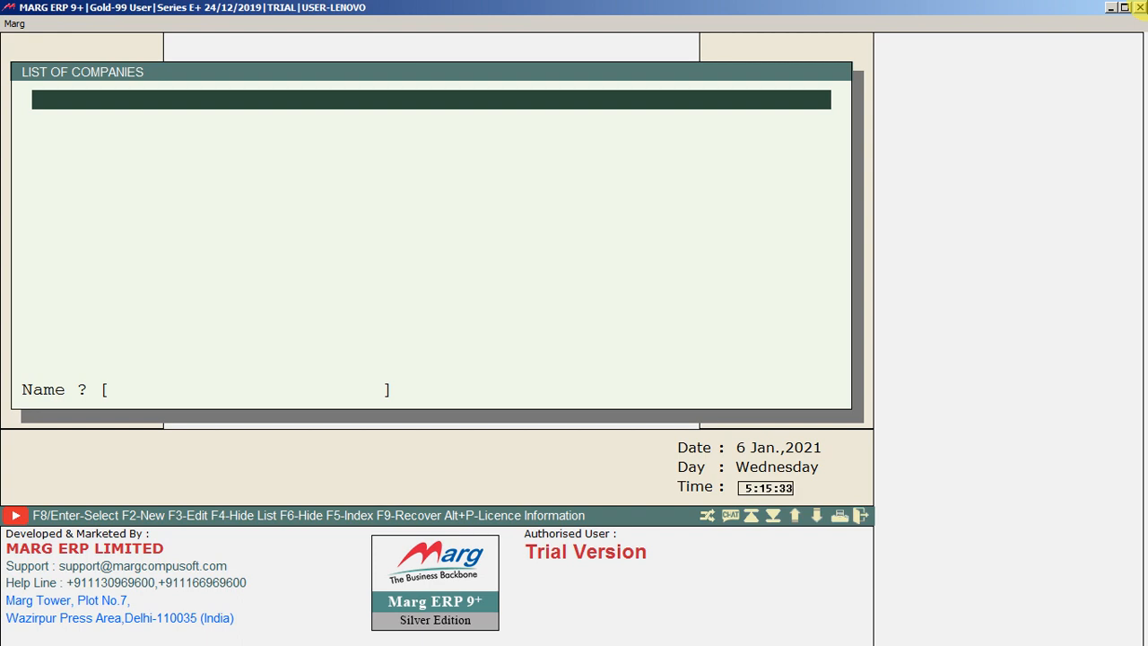
# Start creating a new company and enter YUVRAAJ PHARMACEUTICALS as the company name.
pyautogui.press('F2')
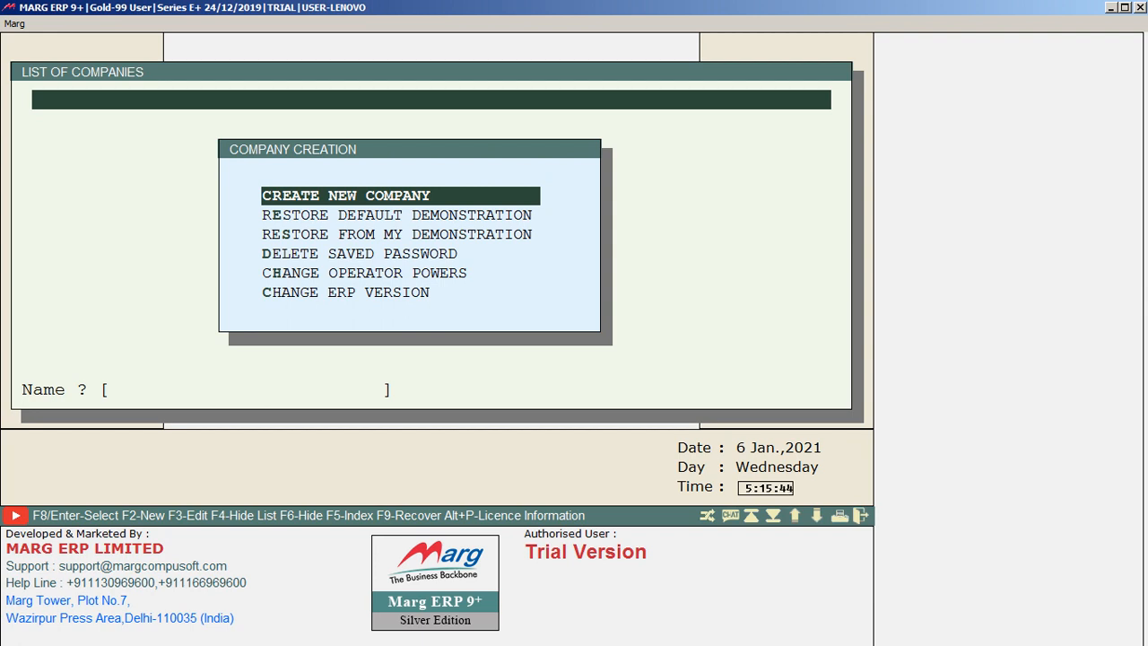
pyautogui.press('Return')
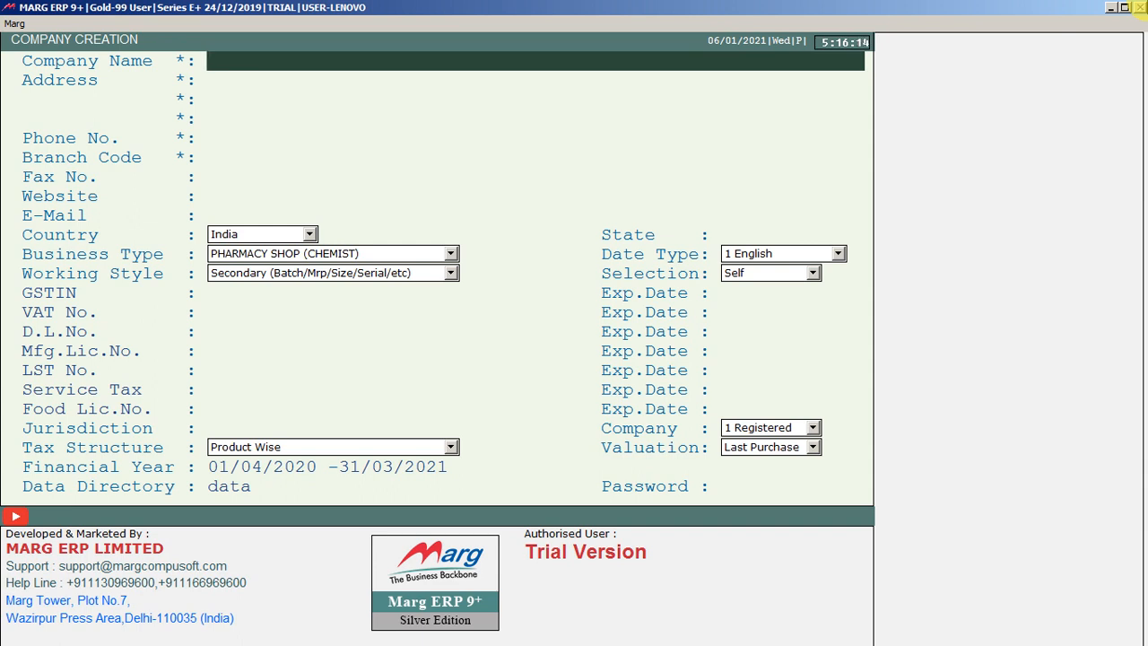
pyautogui.write('YUVRAAJ ')
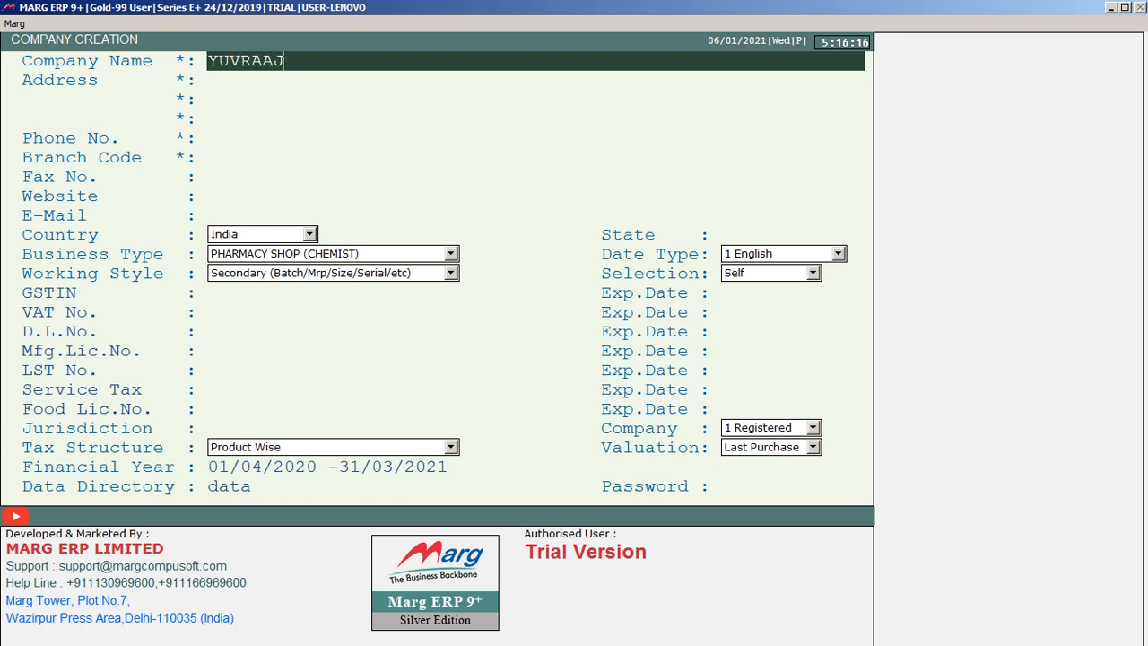
pyautogui.write('PHARMACEUT')
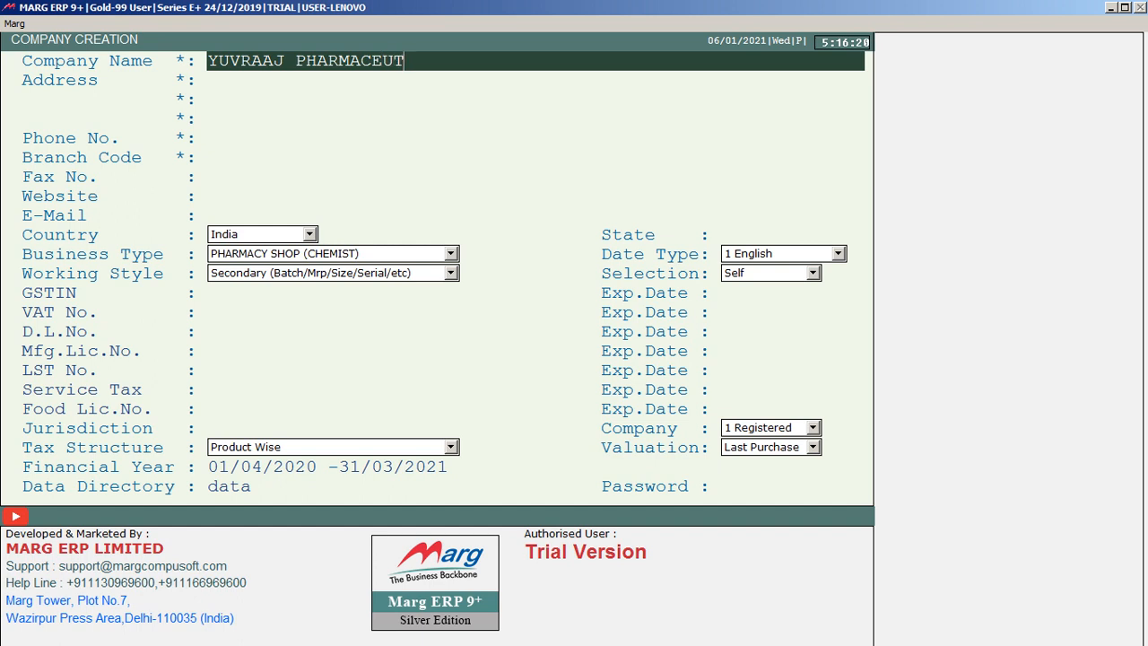
pyautogui.write('ICALS')
pyautogui.press('Return')
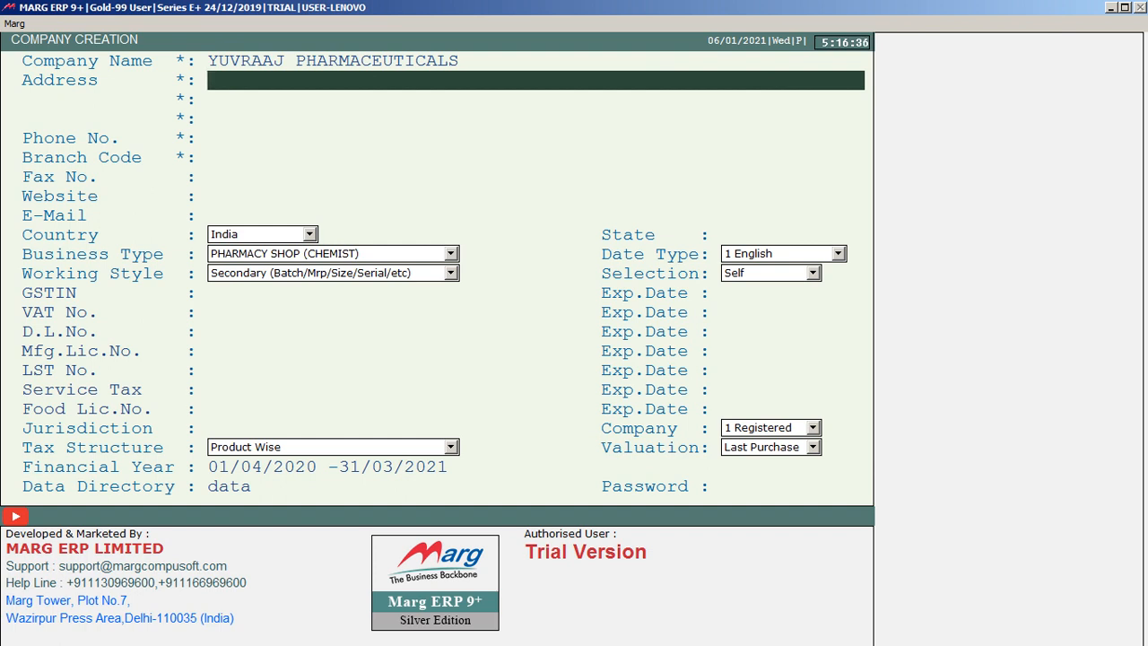
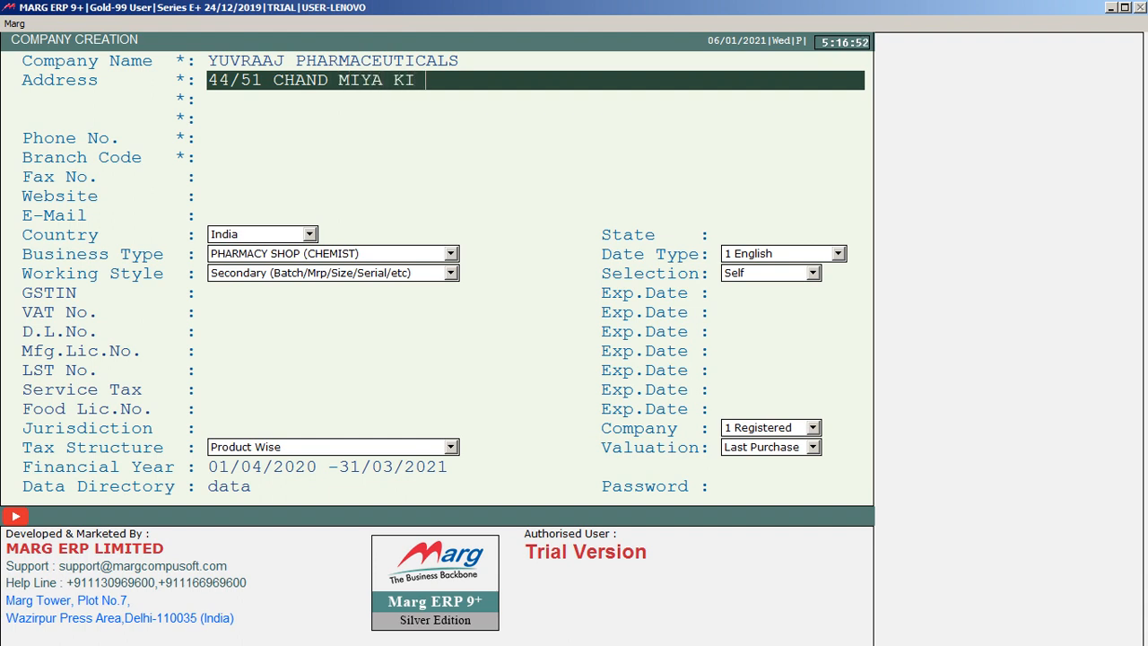
# Enter the company's street address on the first address line.
pyautogui.press('Return')
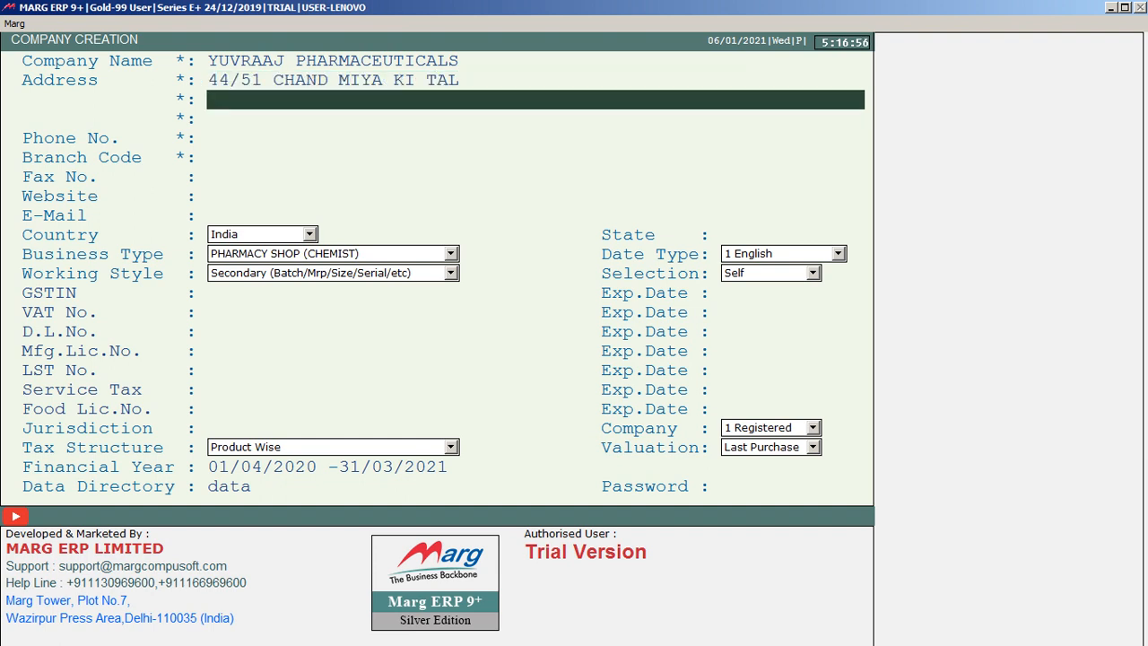
# Fill in the locality and the city on the second and third address lines.
pyautogui.write('MOHALLA K')
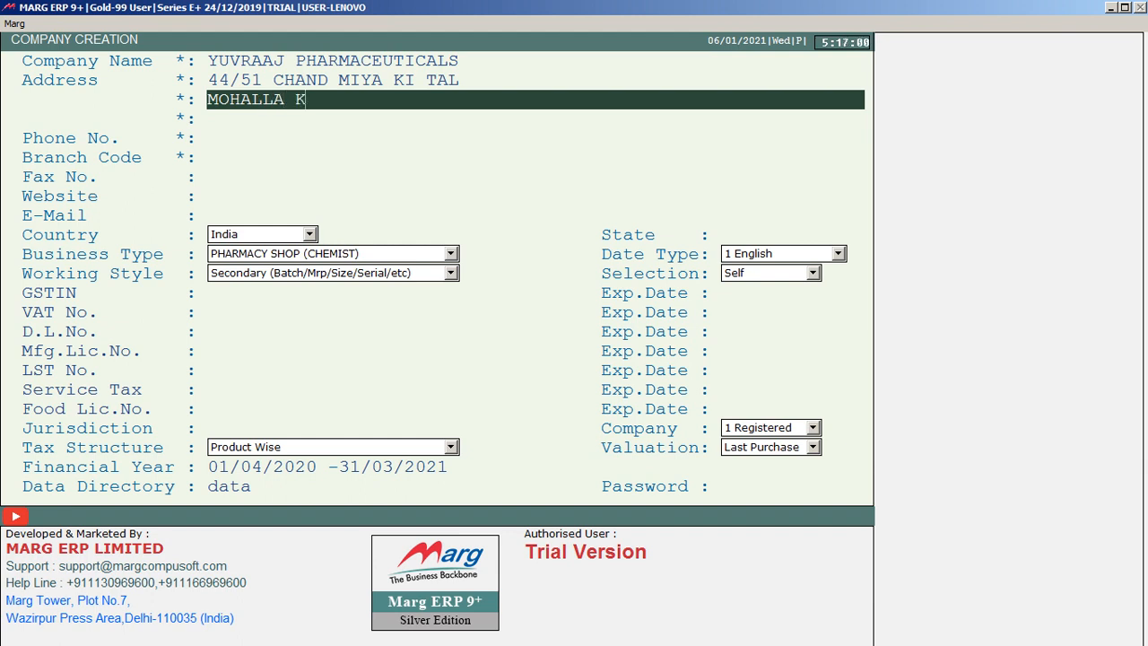
pyautogui.write('OT')
pyautogui.press('Return')
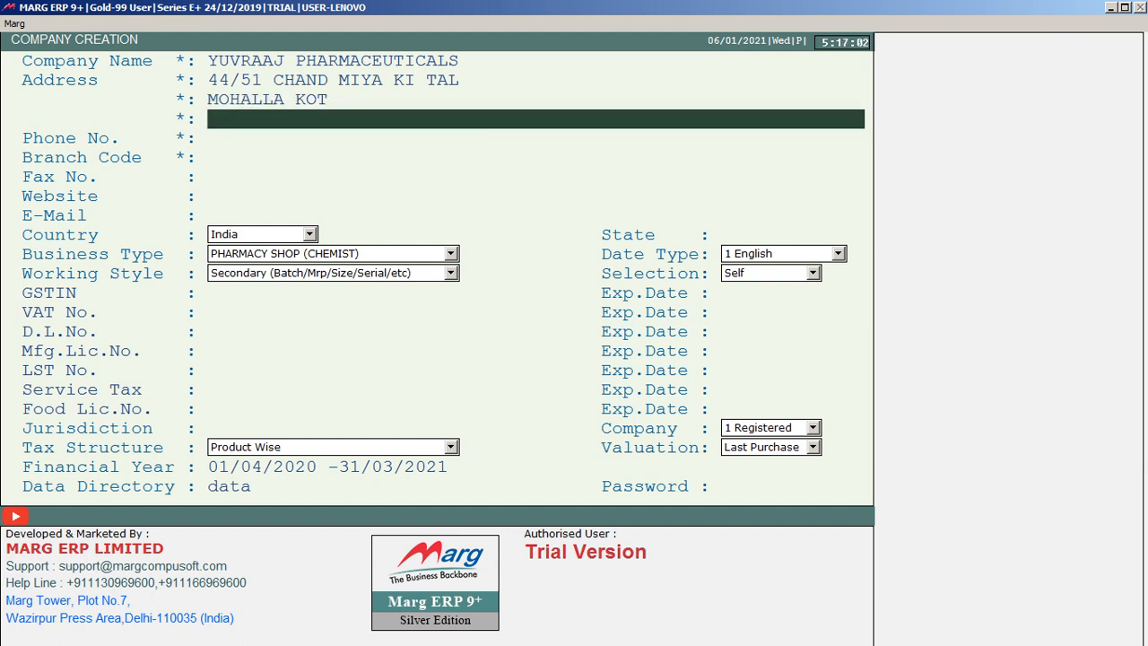
pyautogui.write('BAREILLY')
pyautogui.press('Return')
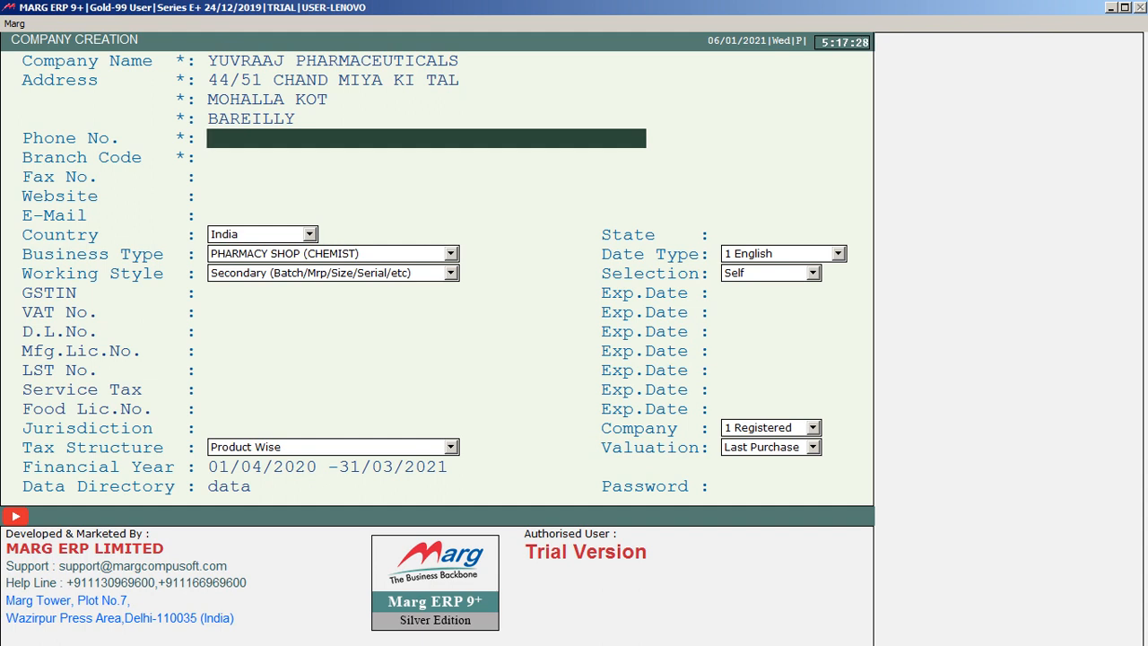
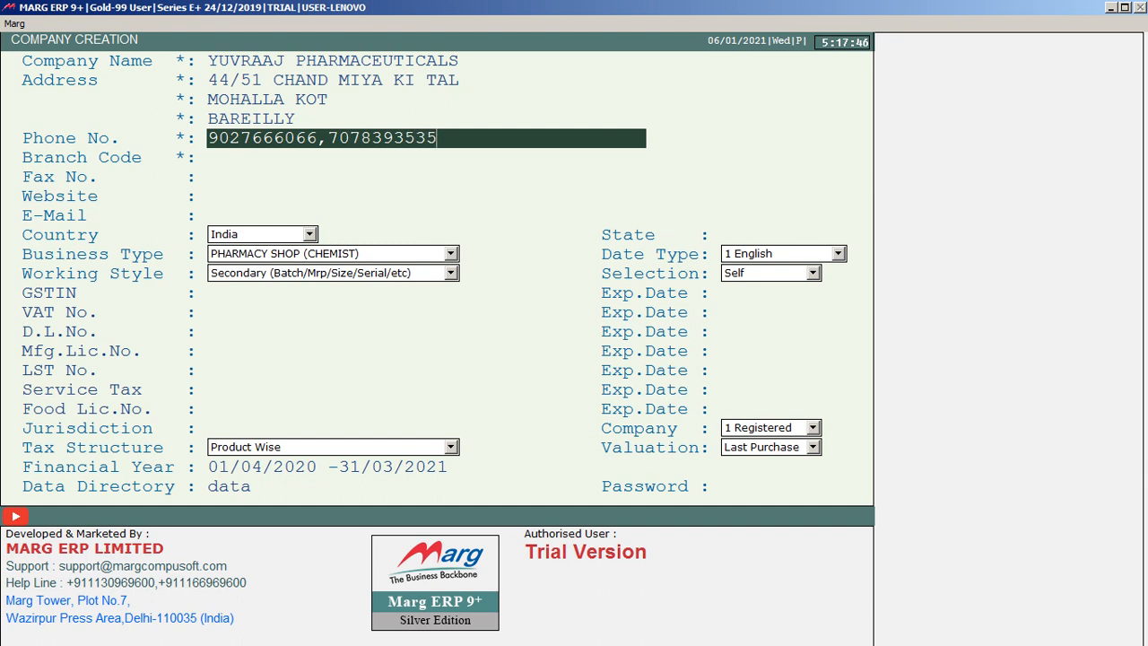
# Enter the company's two phone numbers, separated by a comma.
pyautogui.press('Return')
# Accept the suggested branch code and leave the fax number and website blank.
pyautogui.press('Return')
pyautogui.press('Return')
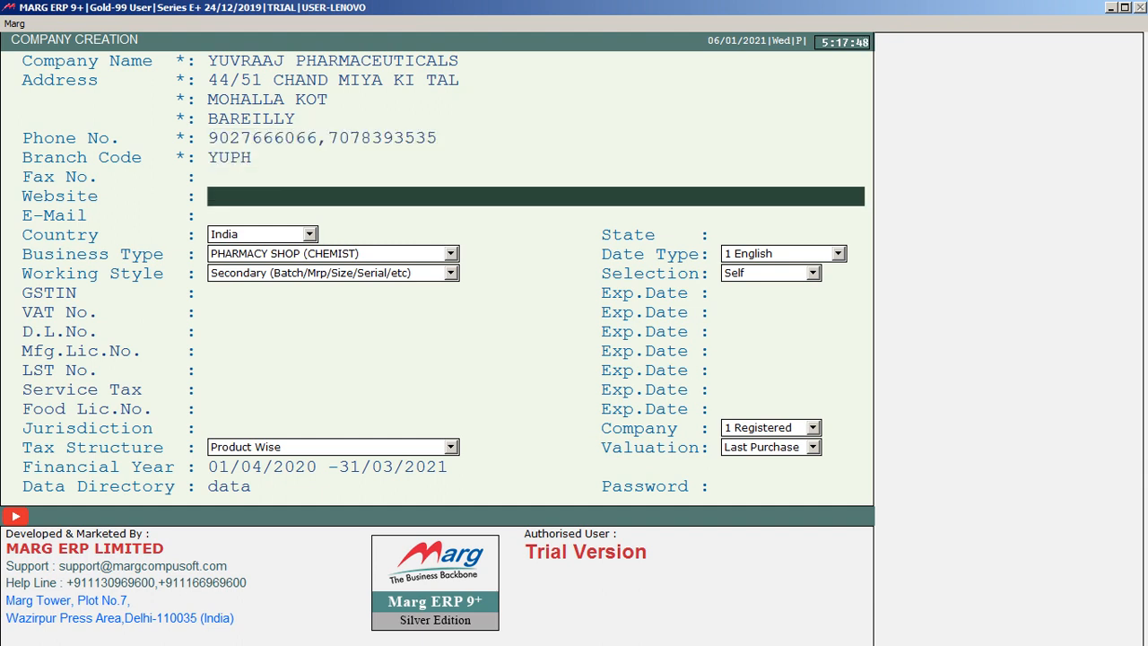
pyautogui.press('Return')
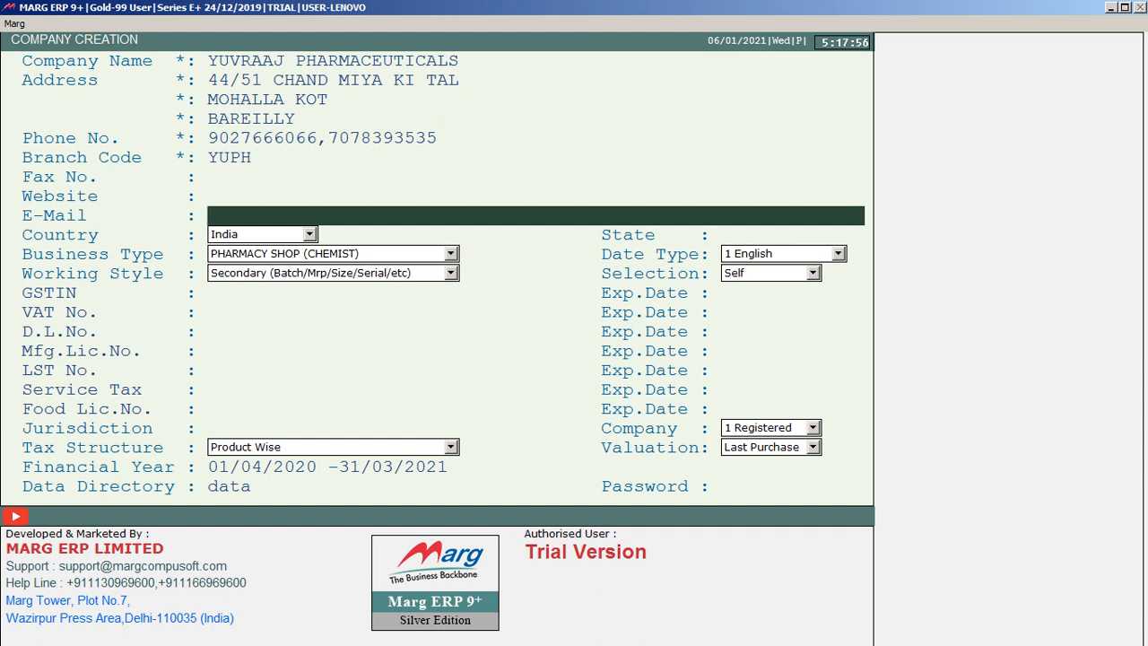
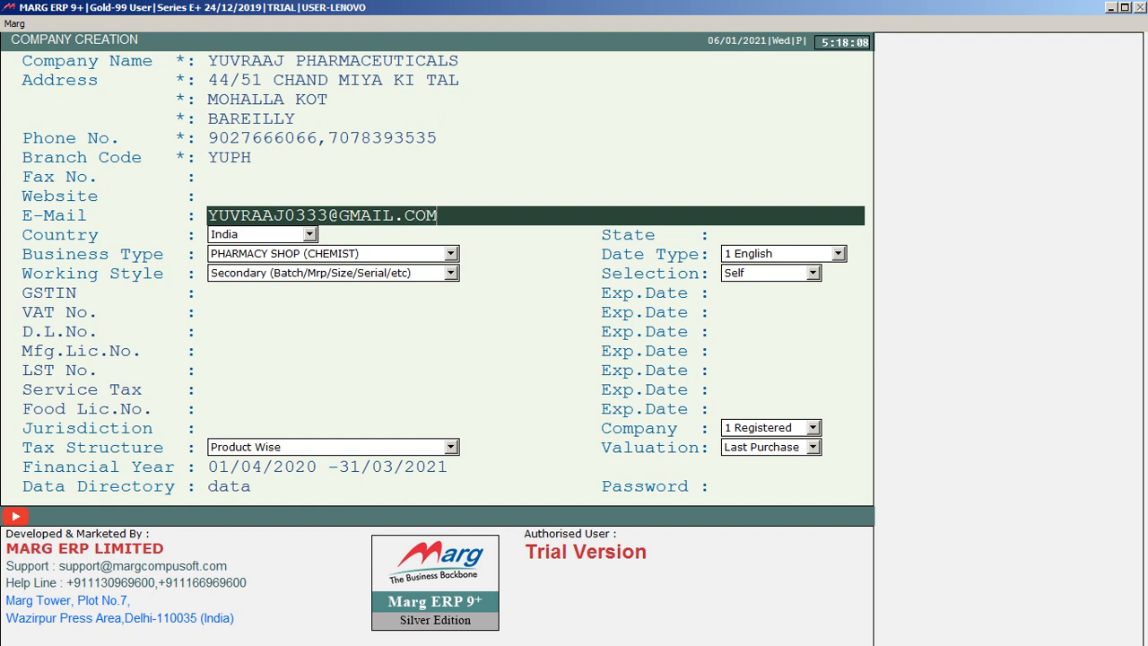
# Fill in the company's e-mail address and proceed to the country selection.
pyautogui.press('Return')
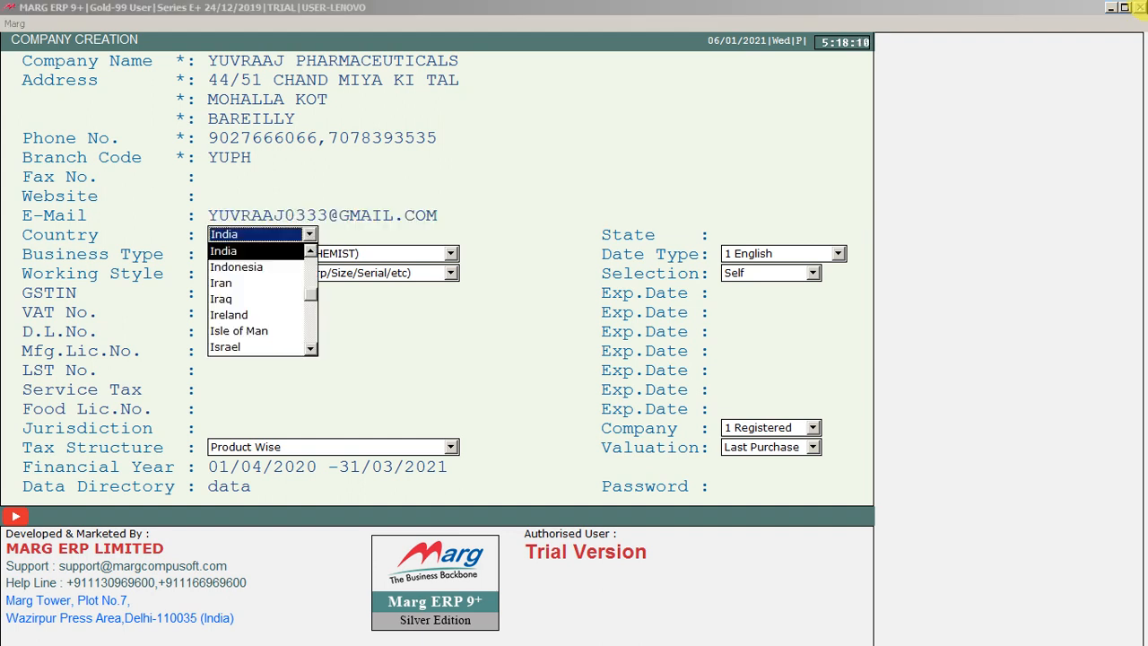
# Accept India as the company's country and set the state to code 09, Uttar Pradesh.
pyautogui.press('Return')
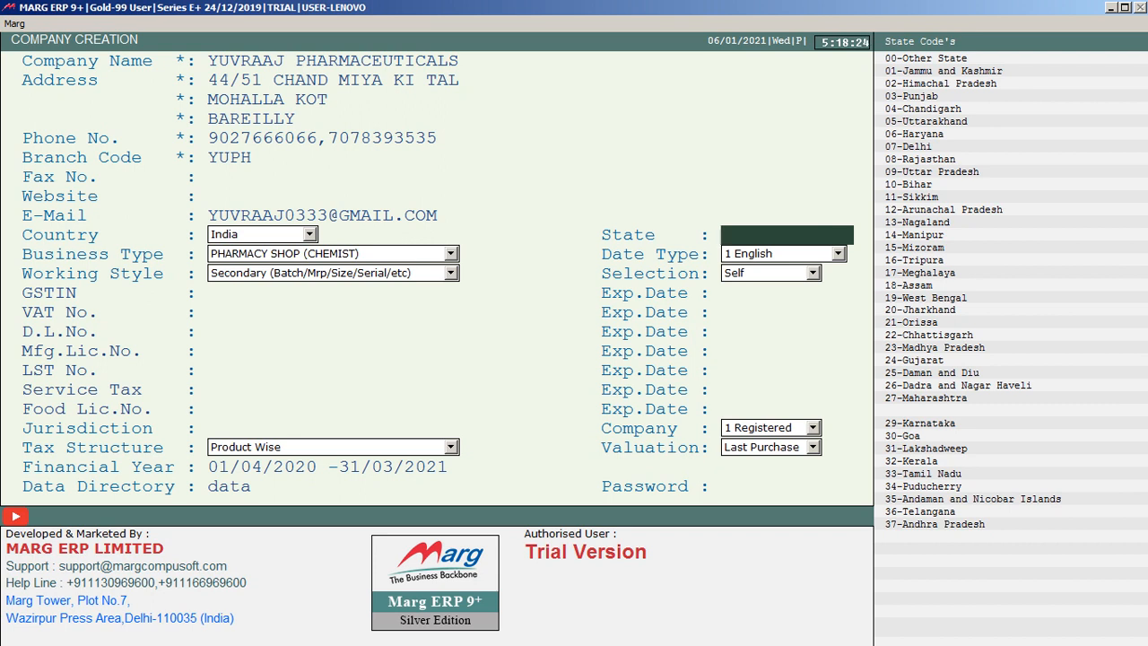
pyautogui.write('09')
pyautogui.press('Return')
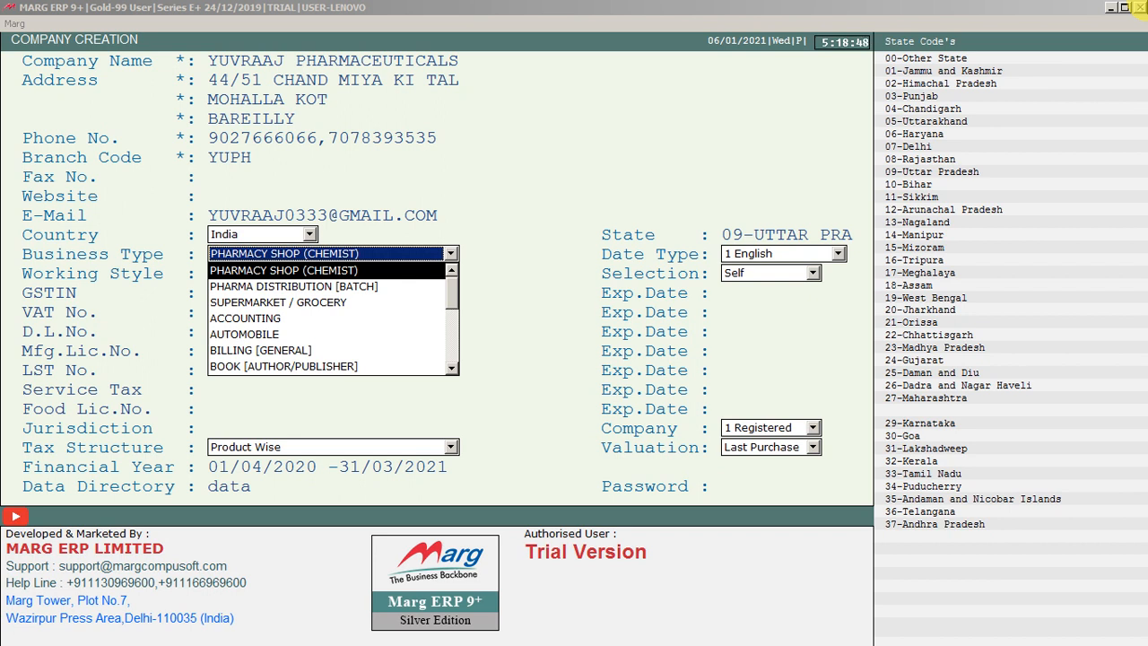
# Look through the business types available for the new company one by one, from the pharmacy options onward.
pyautogui.press('Down')
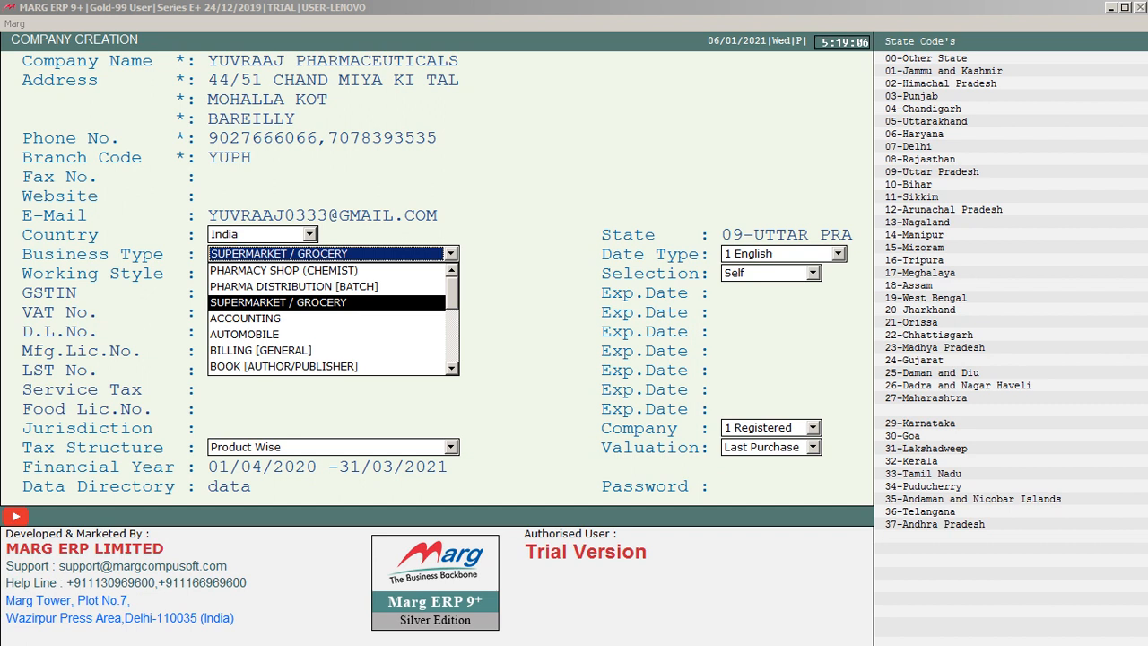
pyautogui.press('Down')
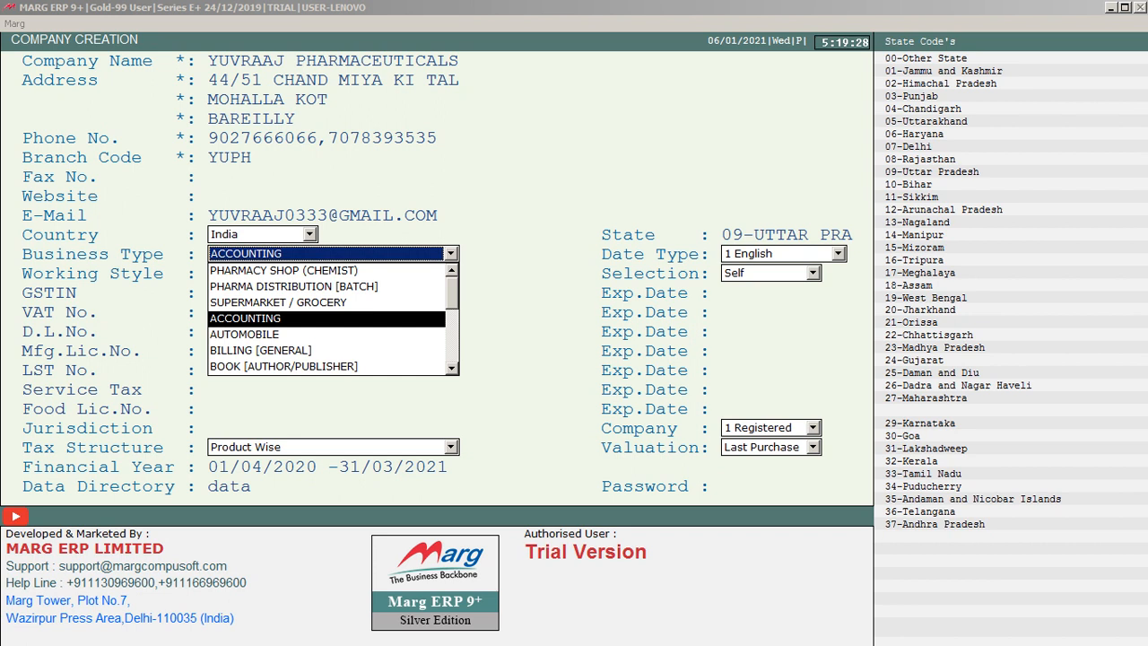
pyautogui.press('Down')
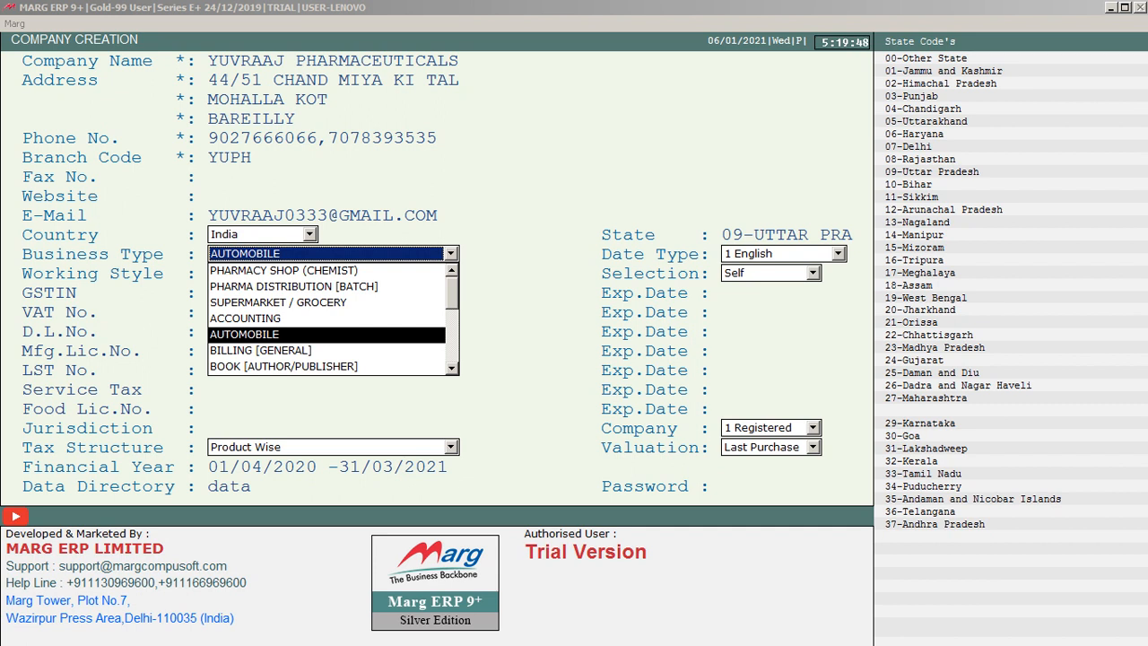
pyautogui.press('Down')
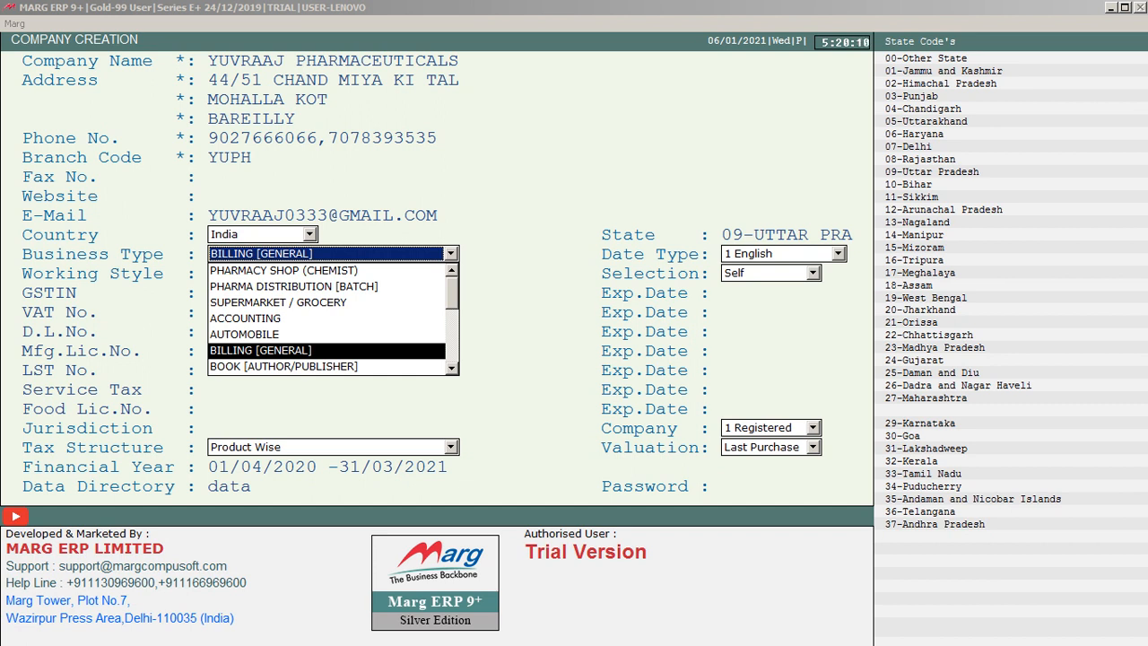
pyautogui.press('Down')
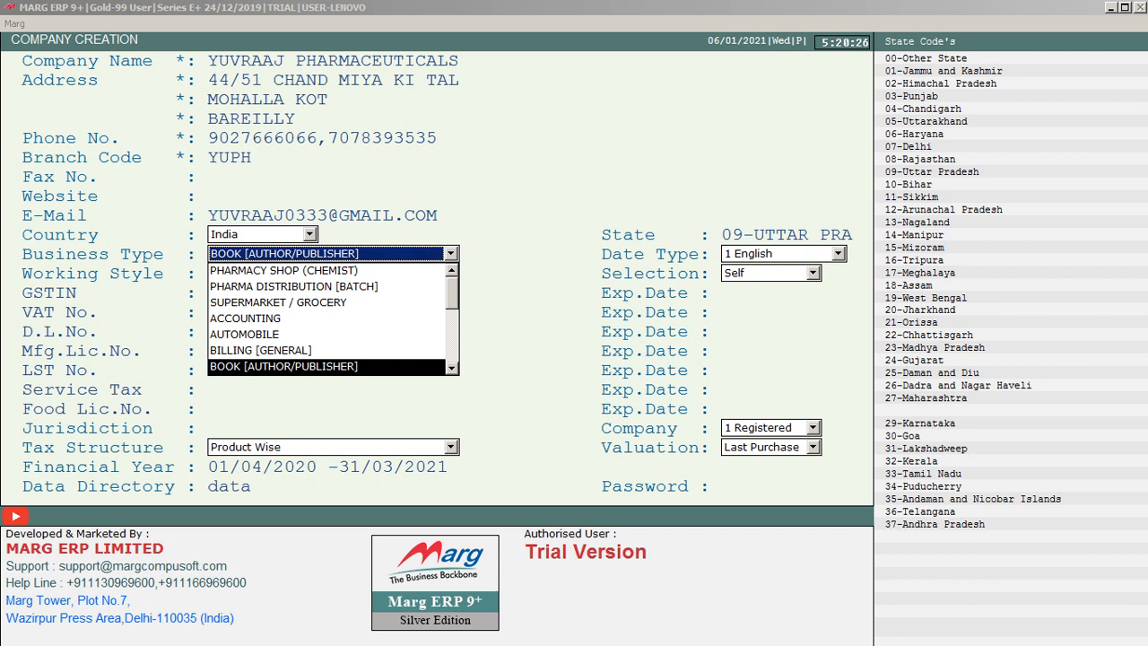
pyautogui.press('Down')
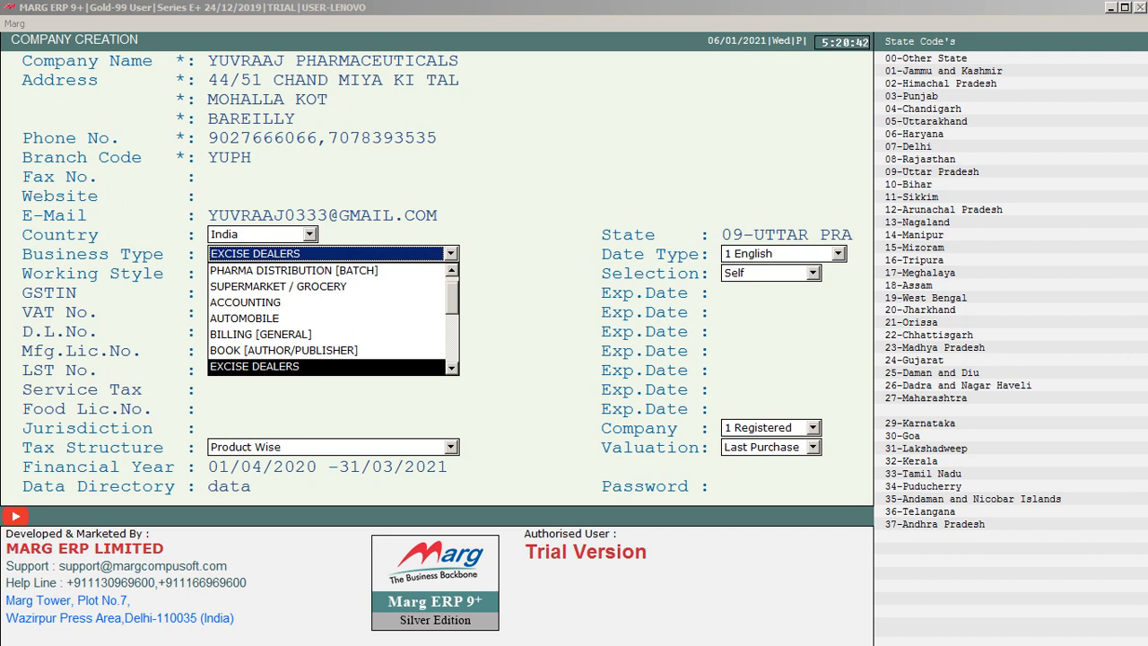
pyautogui.press('Down')
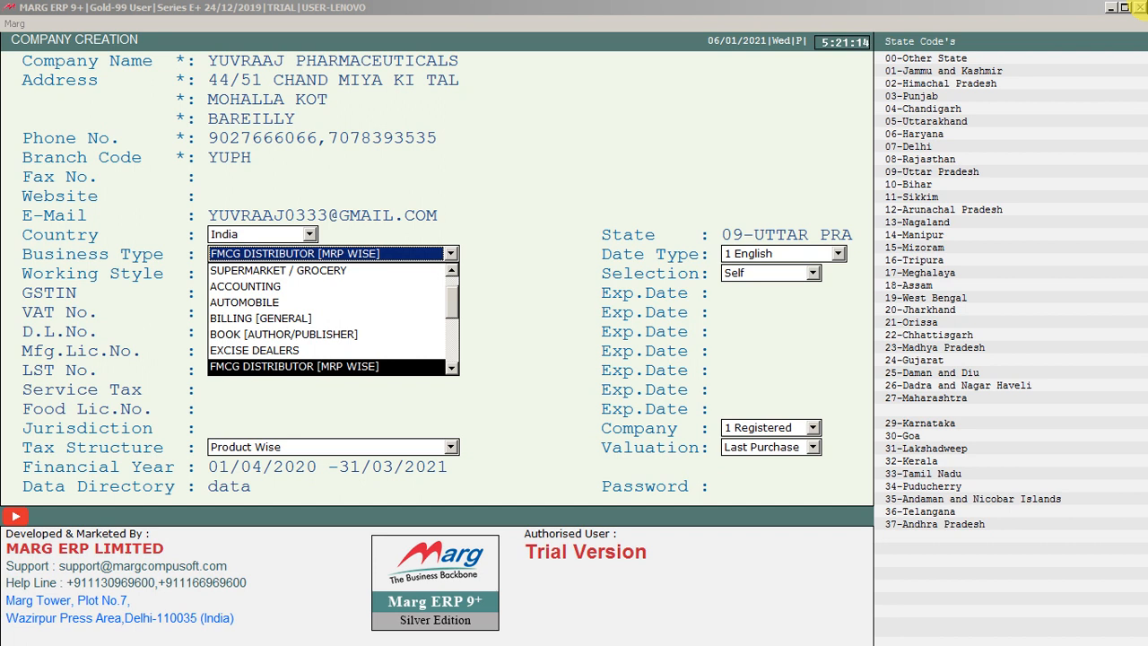
pyautogui.press('Down')
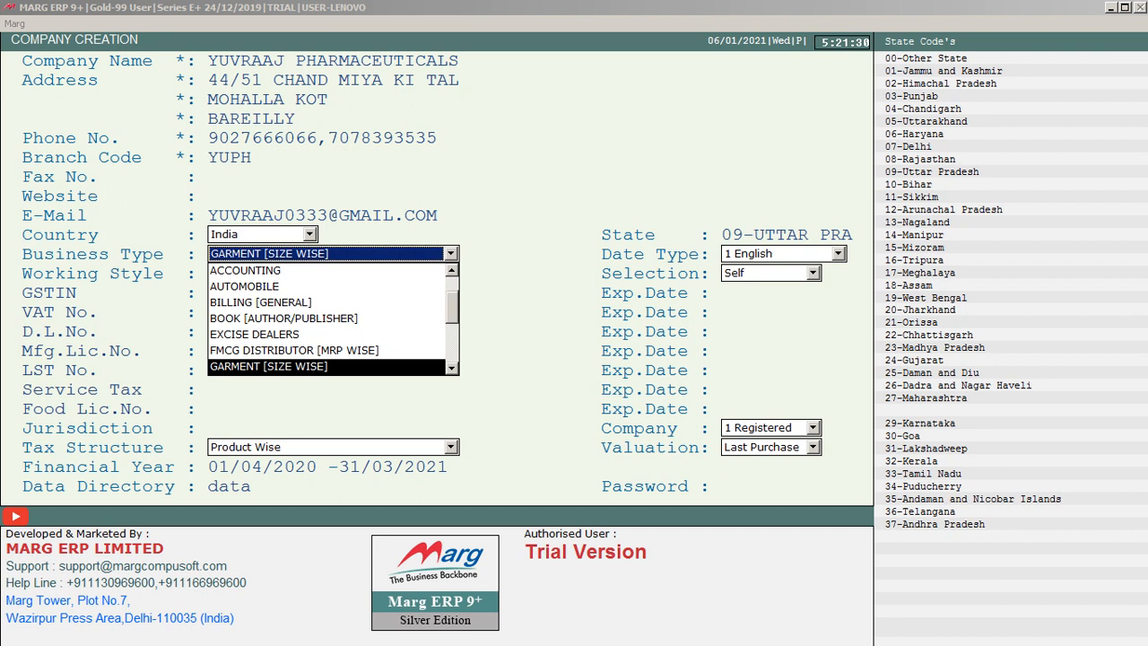
pyautogui.press('Down')
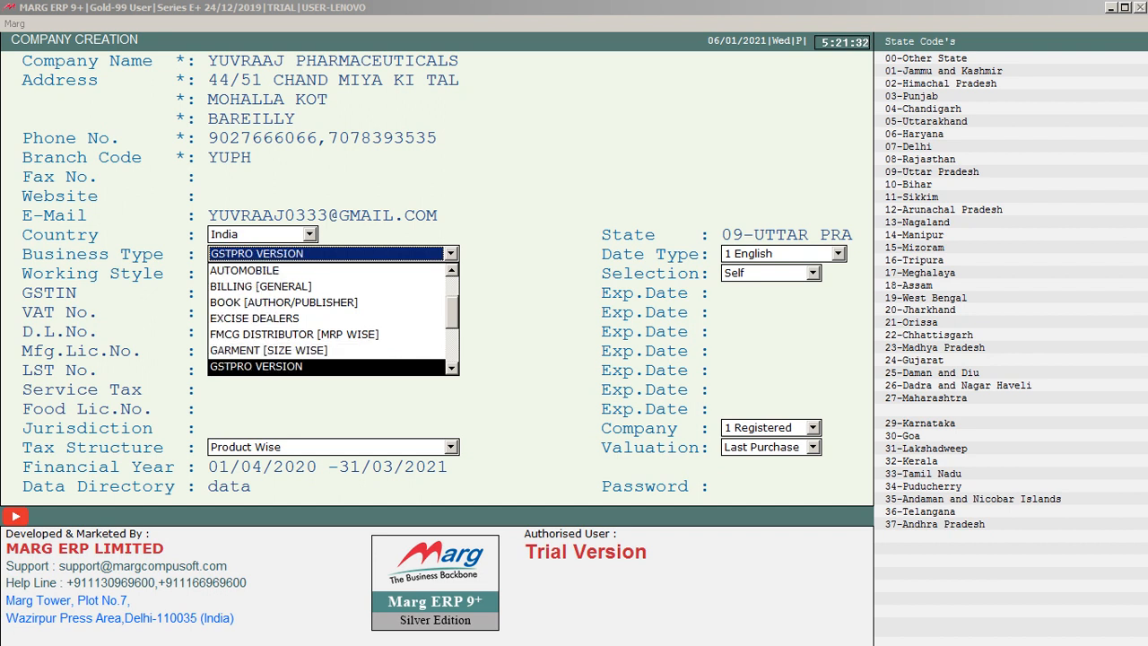
pyautogui.press('Down')
pyautogui.press('Up')
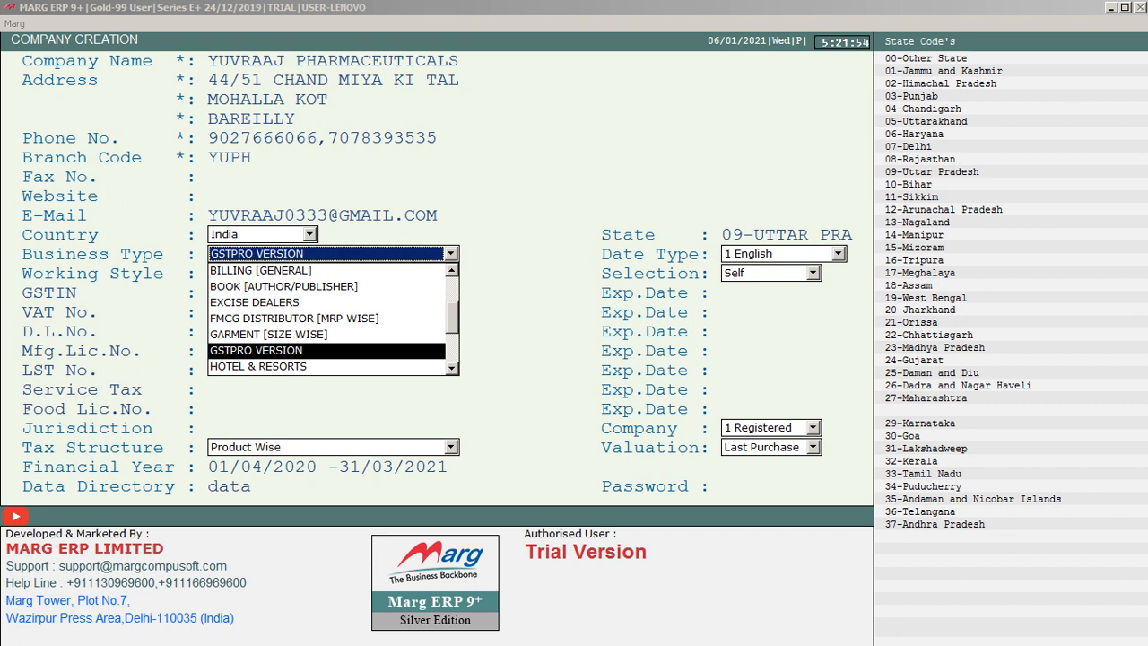
pyautogui.press('Down')
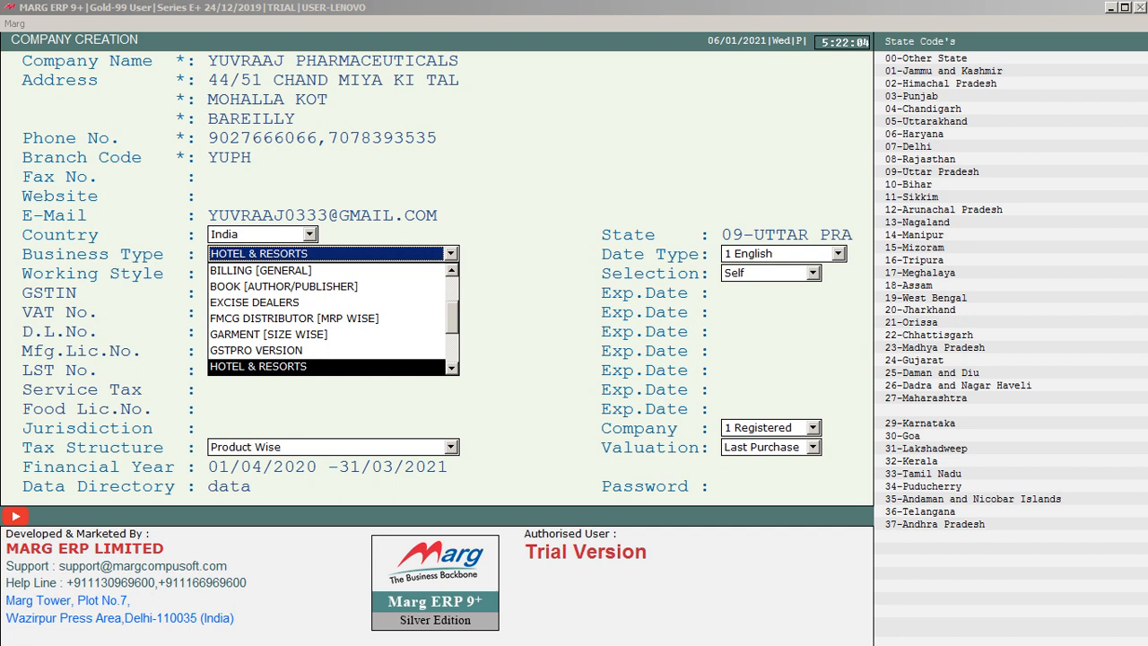
pyautogui.press('Down')
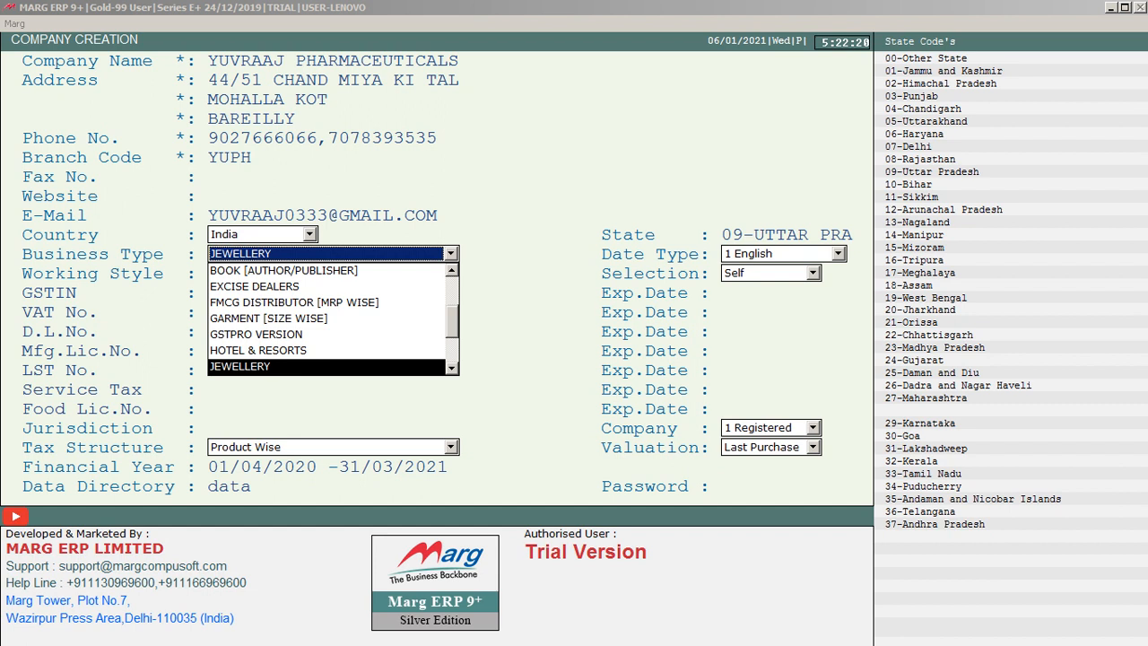
pyautogui.press('Down')
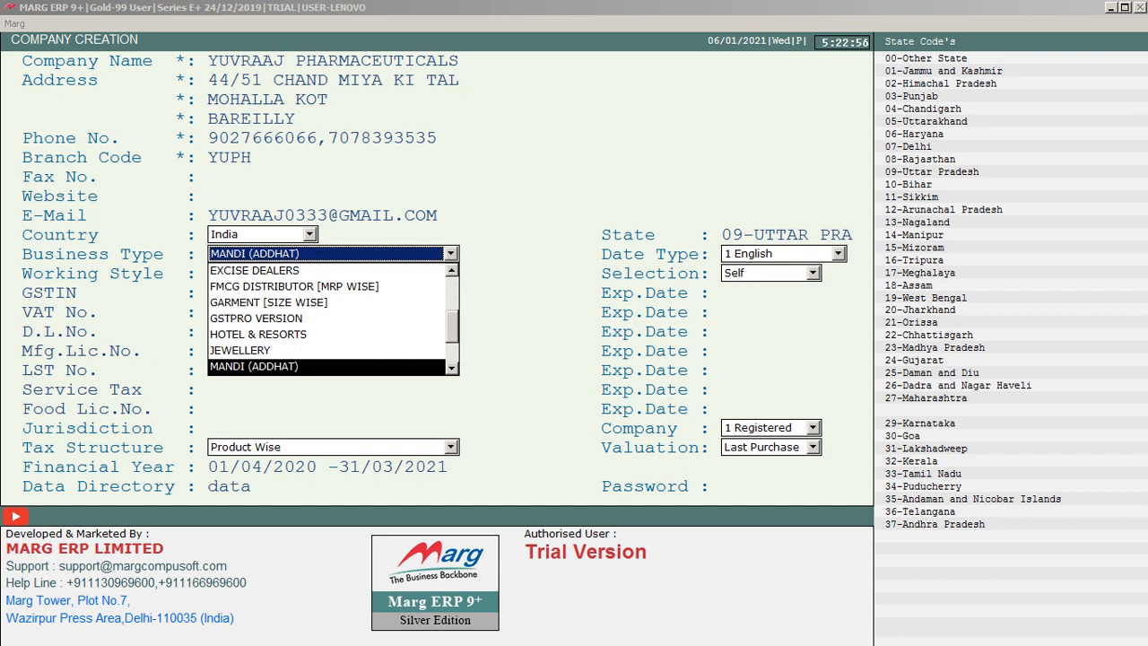
pyautogui.press('Down')
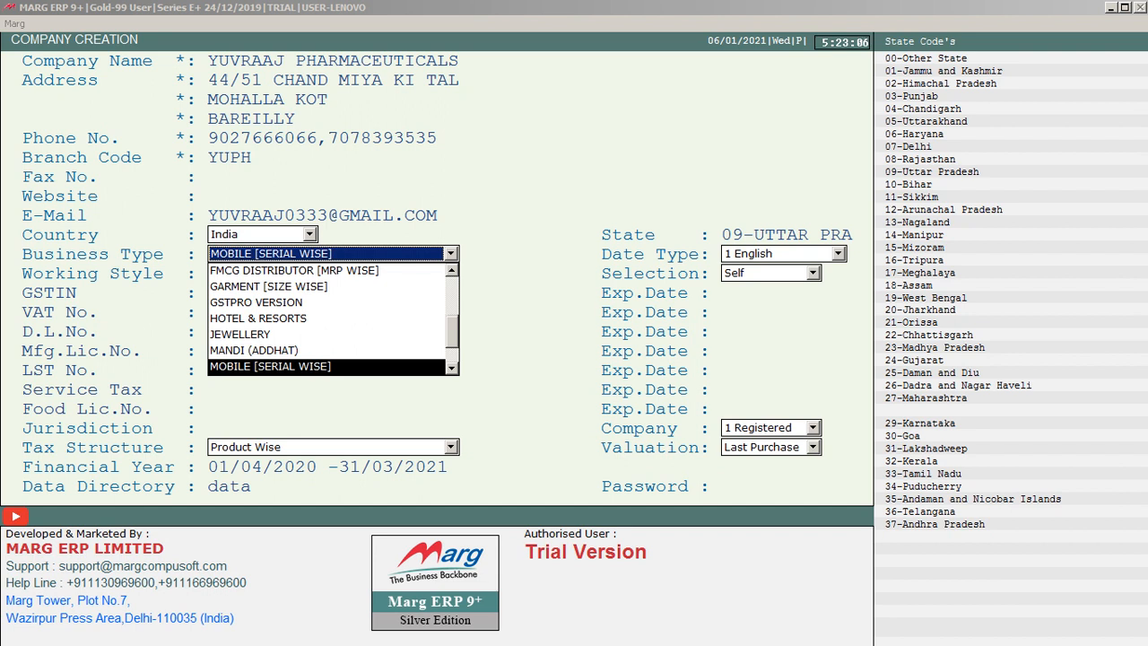
pyautogui.press('Down')
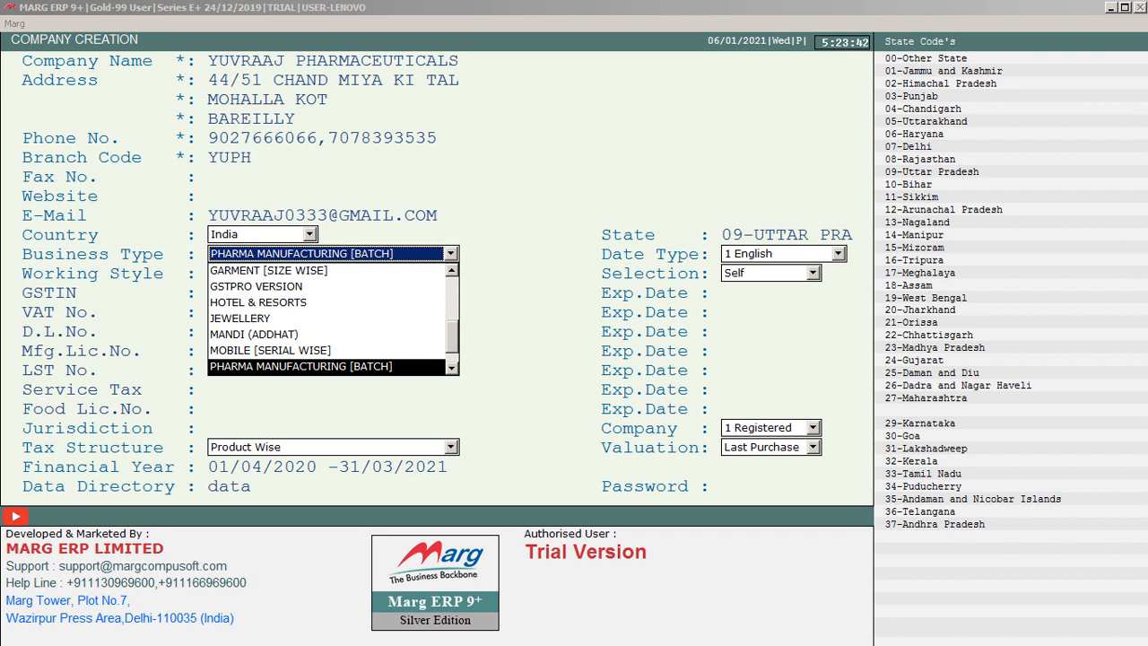
pyautogui.press('Down')
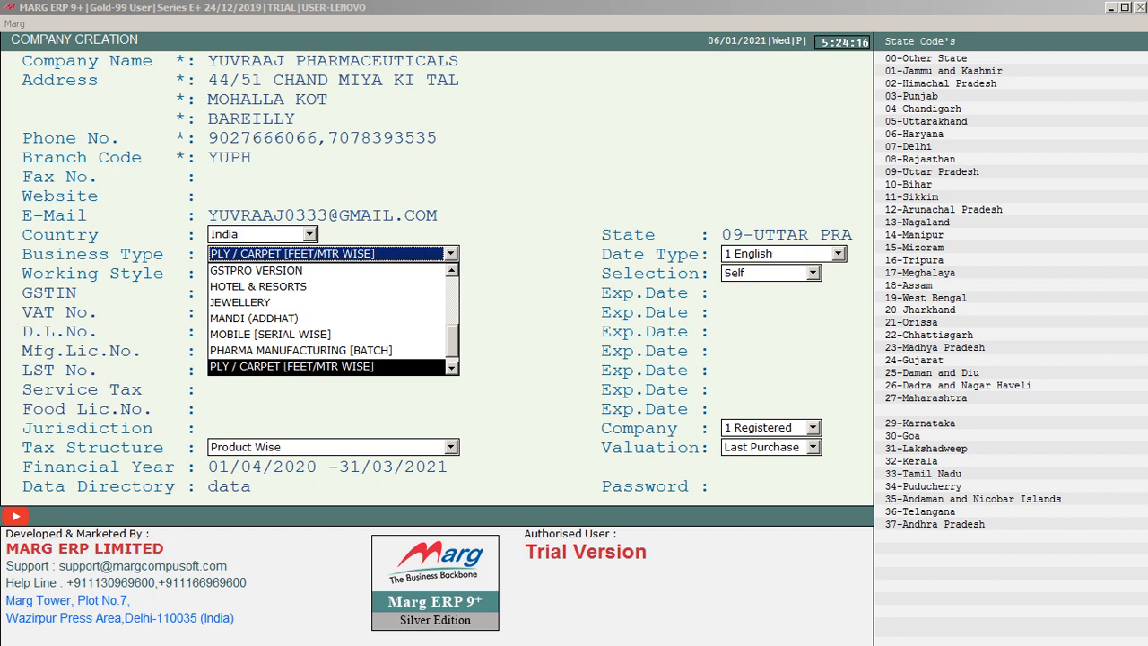
# Set the company's business type to PHARMA DISTRIBUTION [BATCH].
pyautogui.press('p')
pyautogui.press('p')
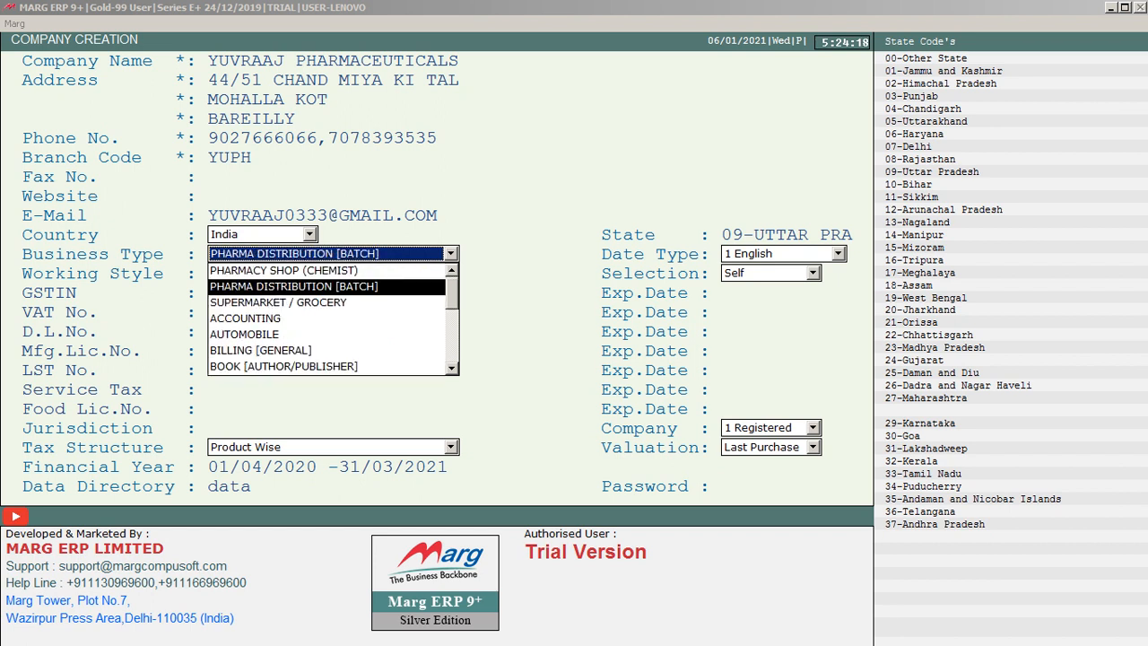
pyautogui.press('Return')
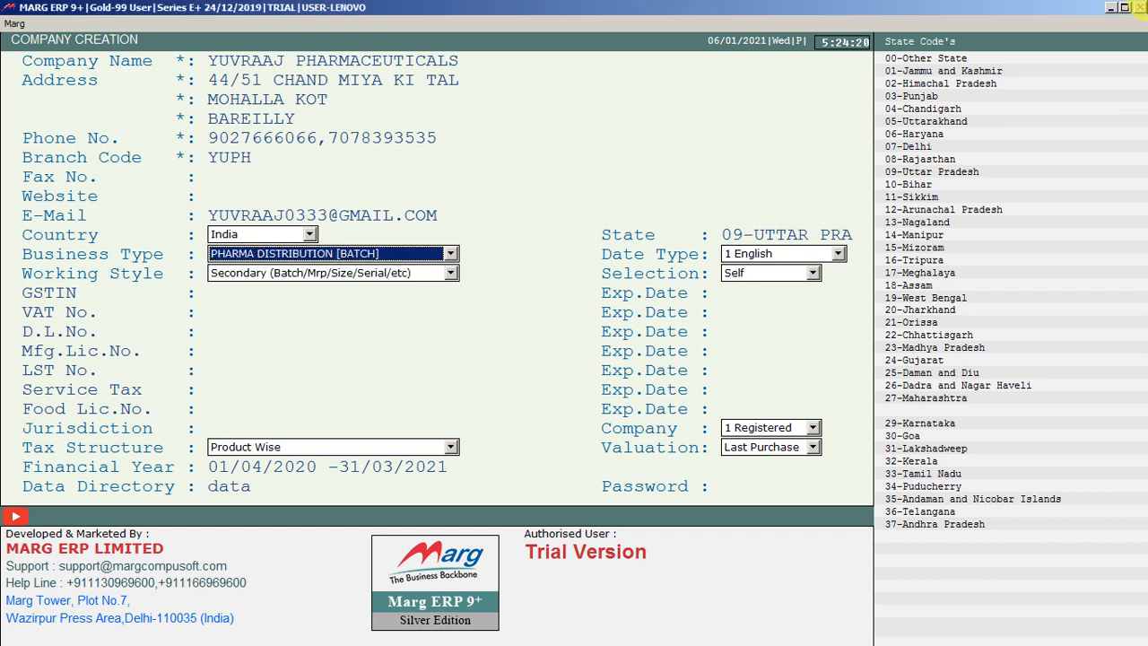
pyautogui.press('Return')
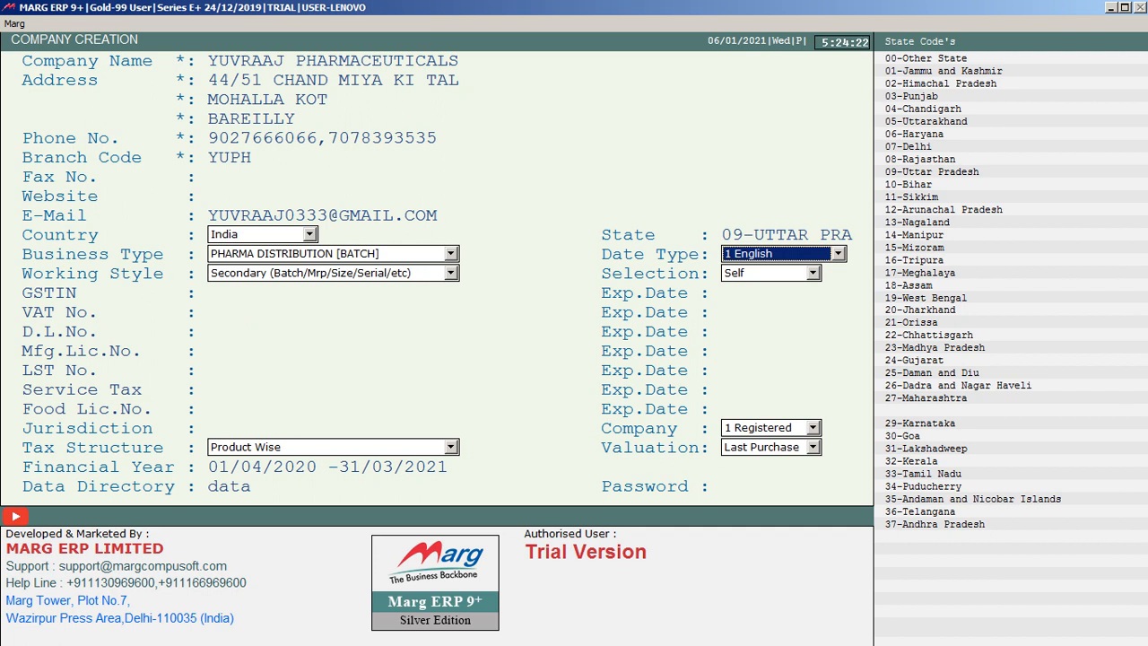
# Accept the English date type, the Secondary (Batch/Mrp/Size/Serial/etc) working style and the Self selection.
pyautogui.press('Return')
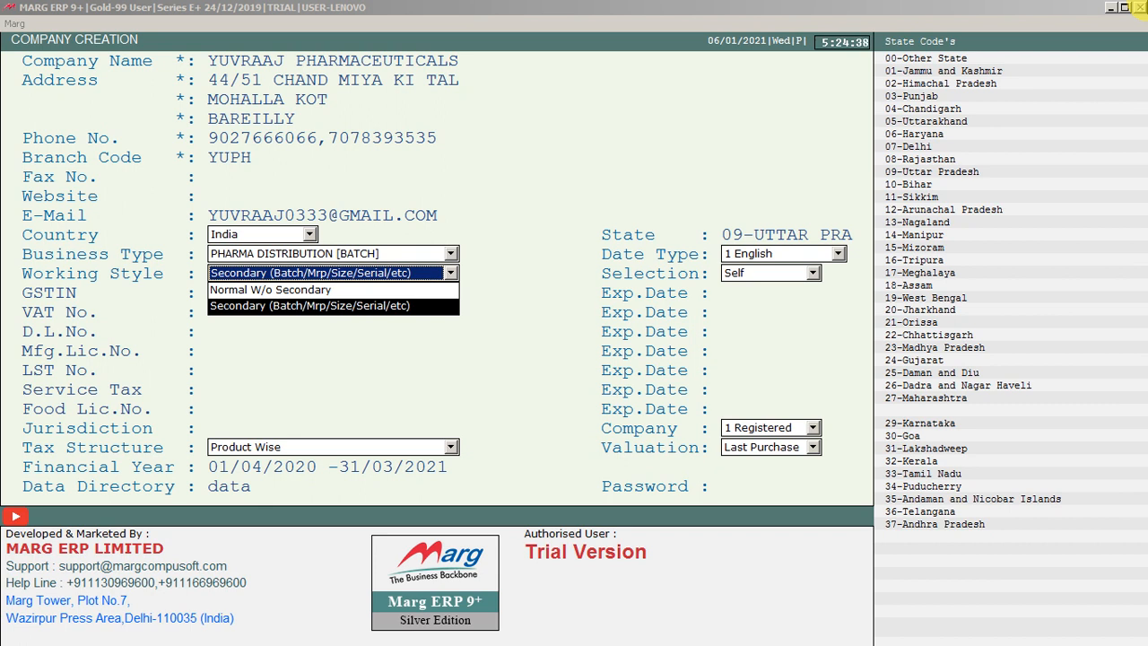
pyautogui.press('Return')
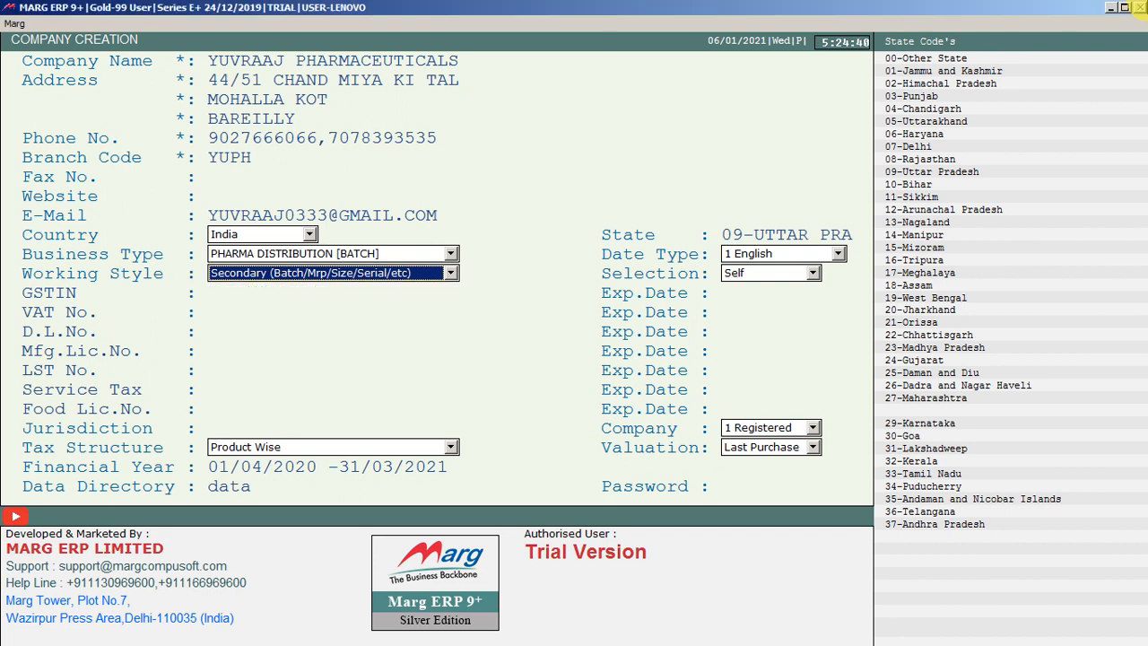
pyautogui.press('Return')
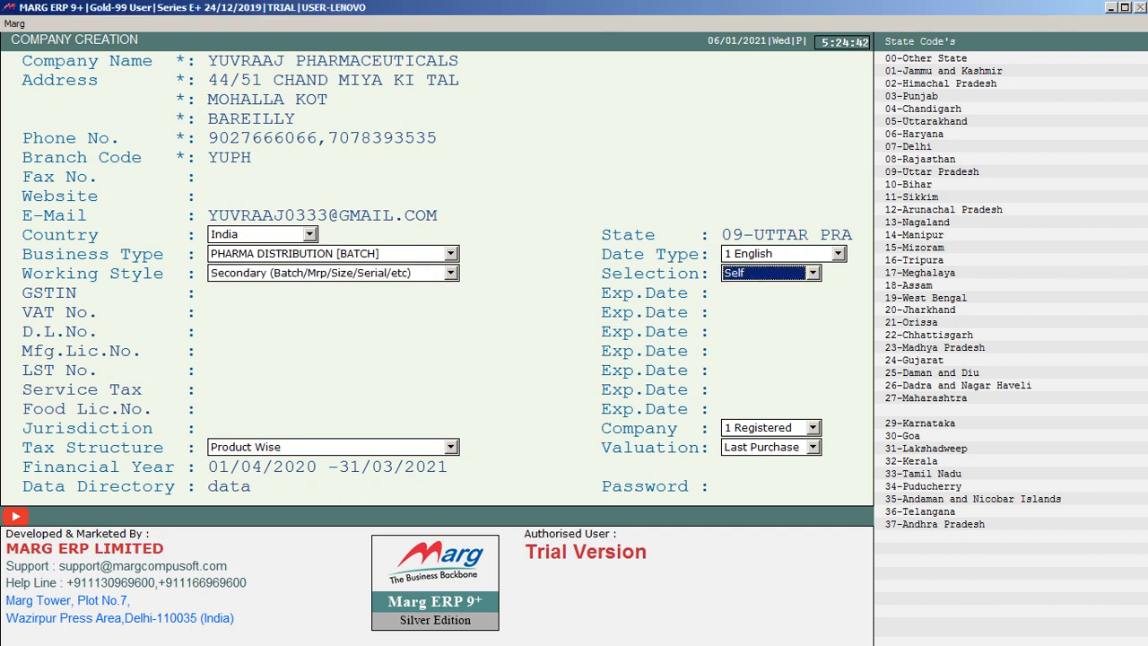
pyautogui.press('Return')
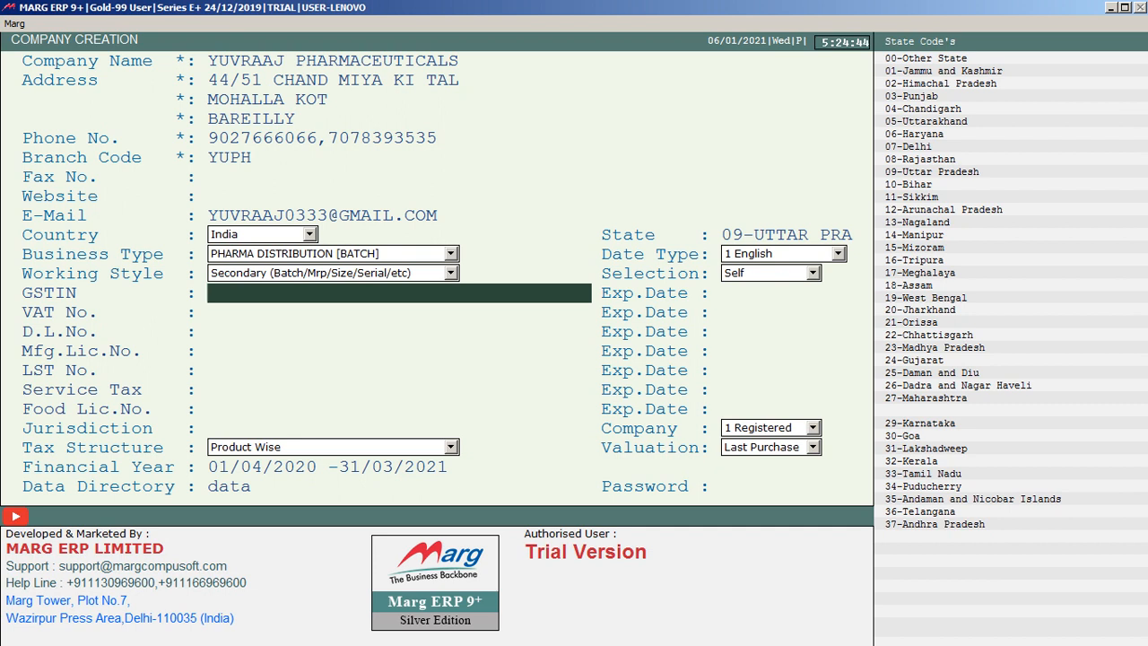
# Leave the GSTIN, VAT, drug, manufacturing, LST, service tax and food licence fields and their expiry dates blank.
pyautogui.press('Return')
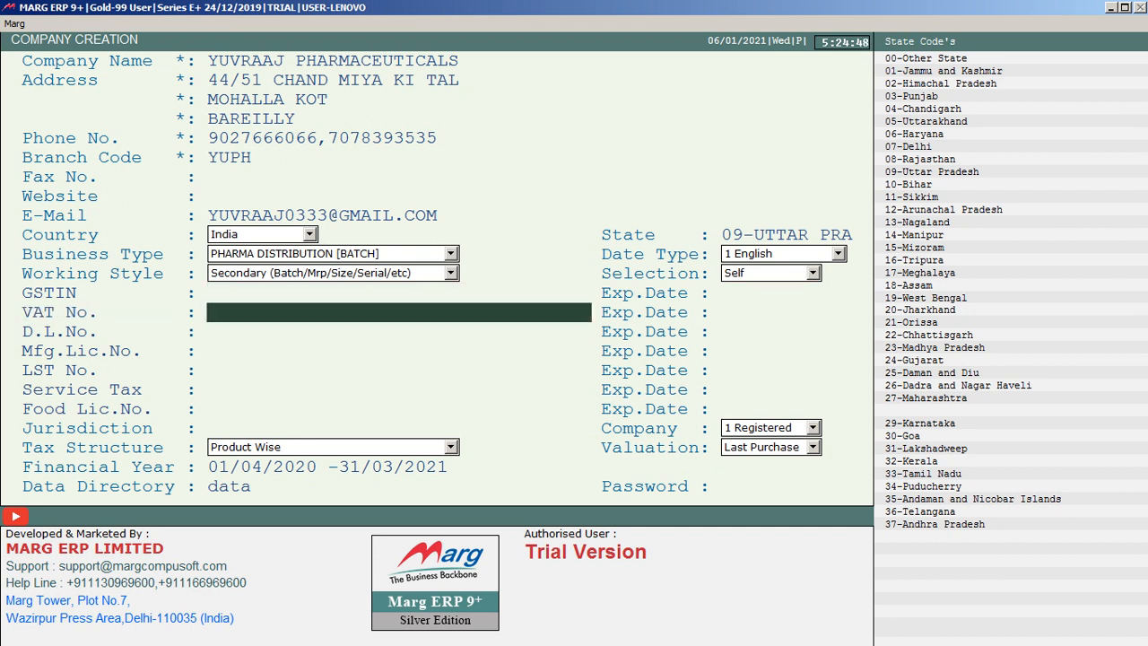
pyautogui.press('Return')
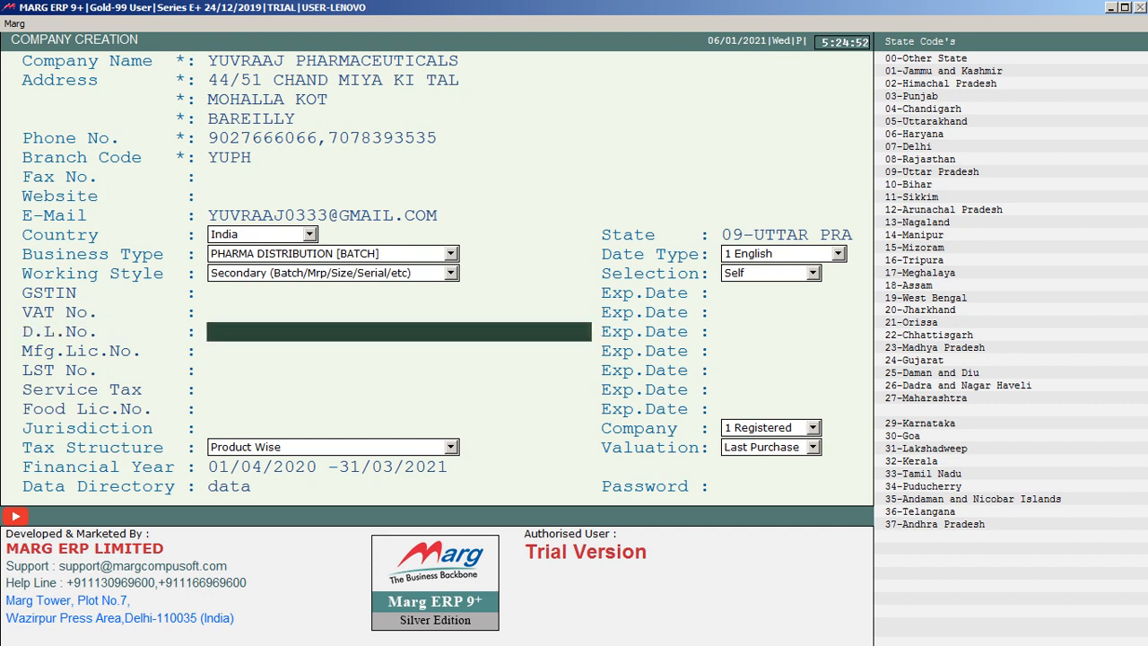
pyautogui.press('Return')
pyautogui.press('Return')
pyautogui.press('Return')
pyautogui.press('Return')
pyautogui.press('Return')
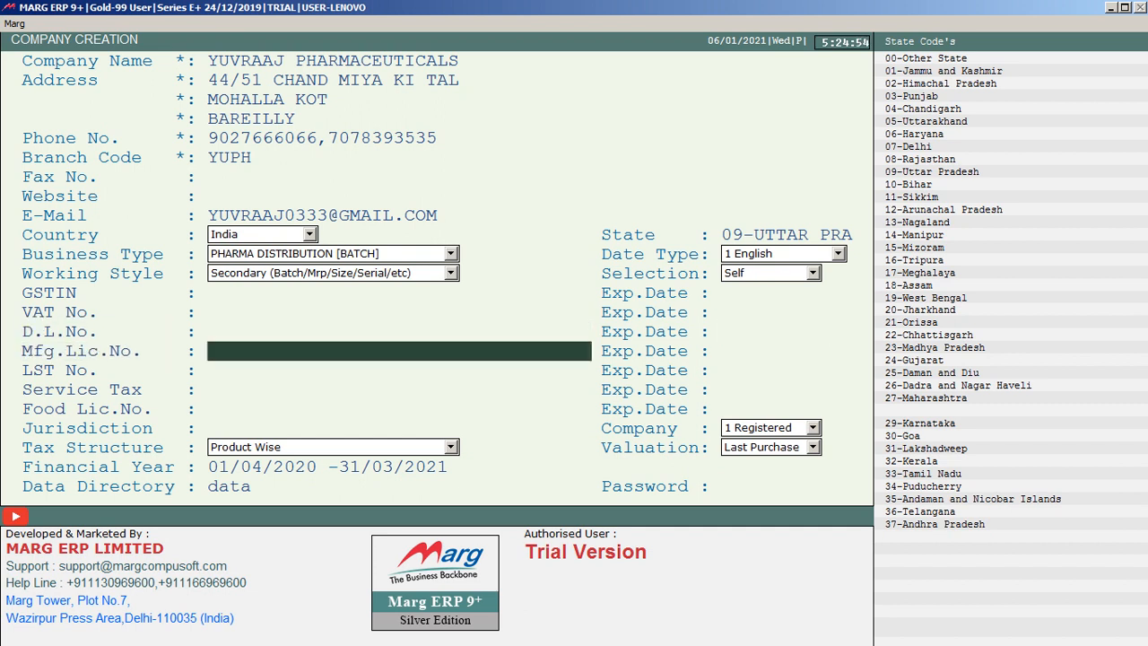
pyautogui.press('Return')
pyautogui.press('Return')
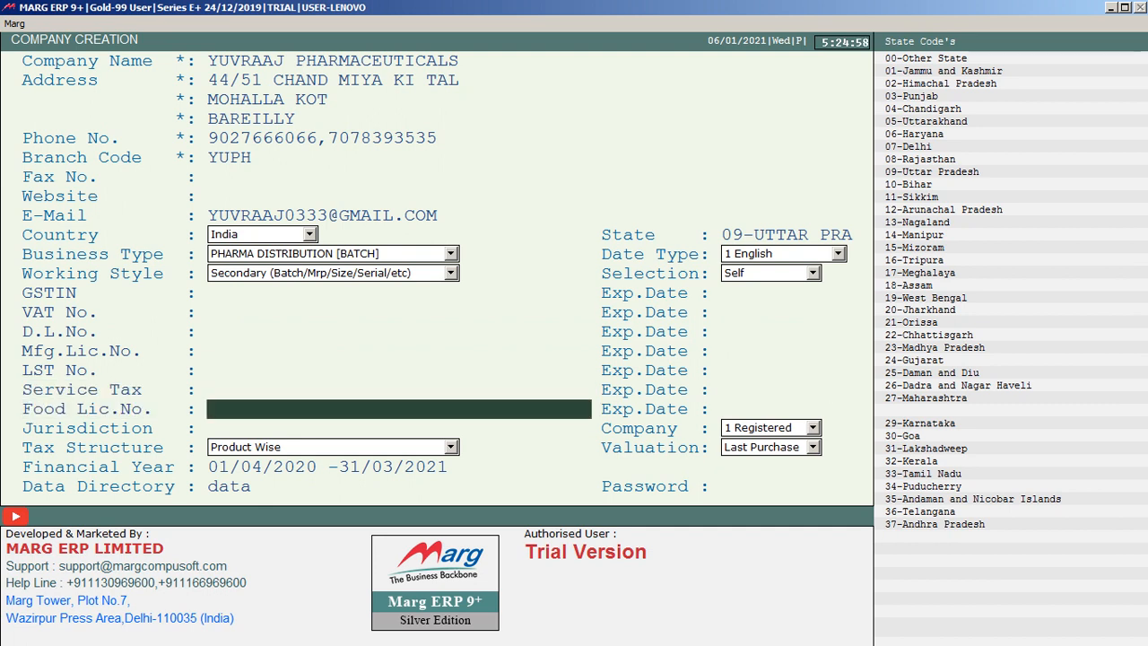
pyautogui.press('Return')
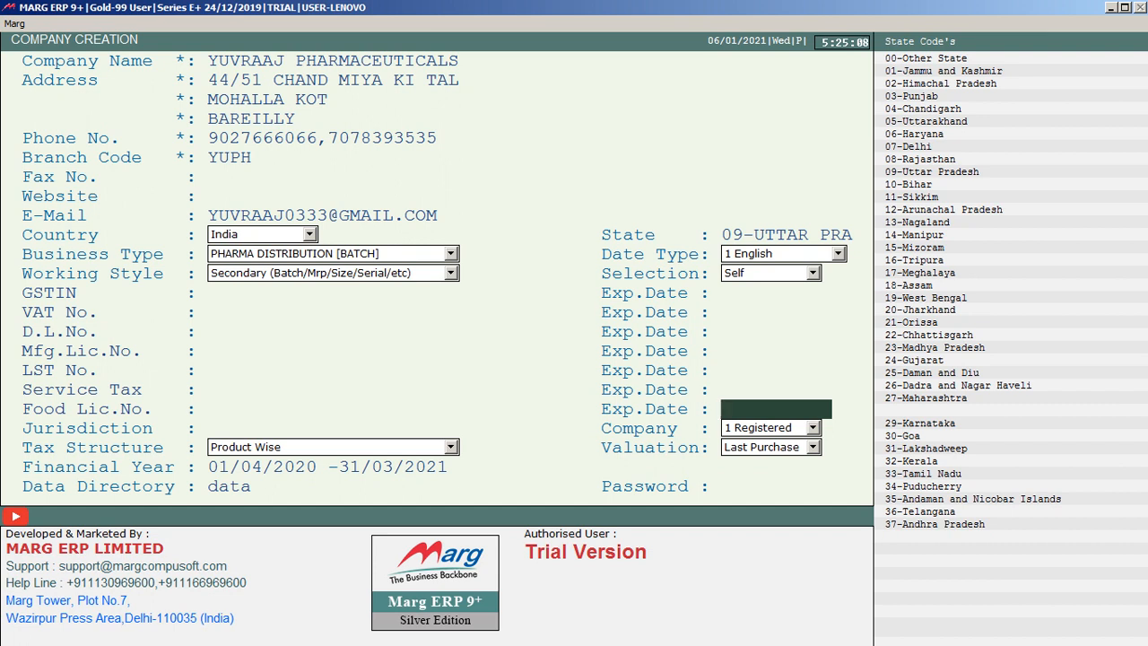
pyautogui.press('Return')
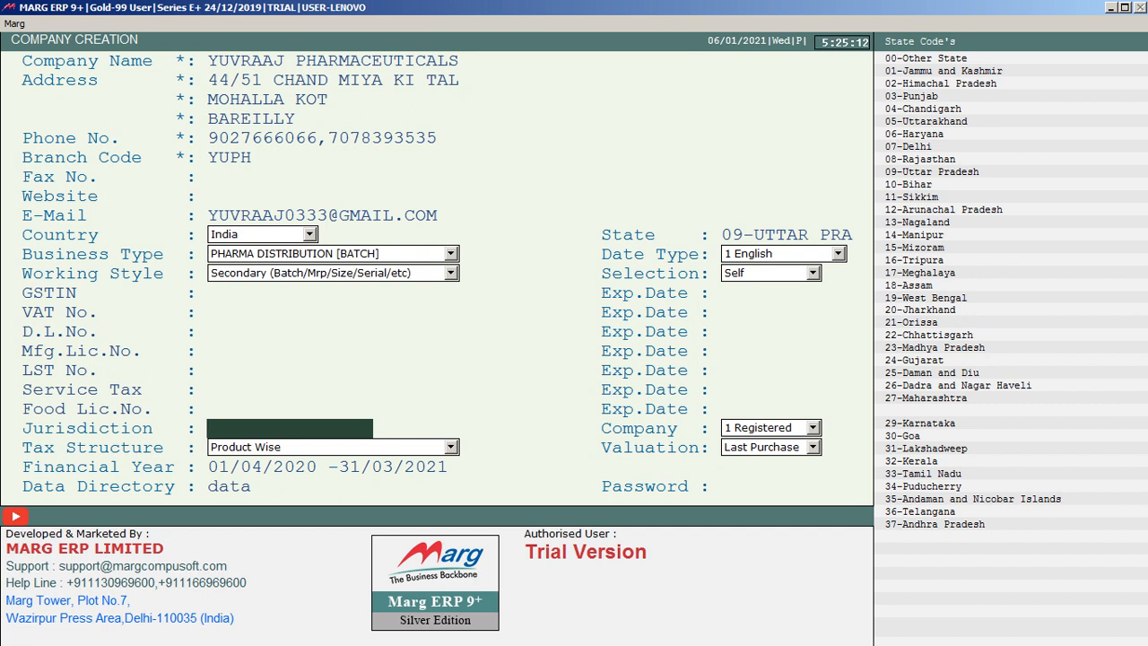
# Set the jurisdiction to BAREILLY and accept the Registered company, Product Wise tax structure and Last Purchase valuation defaults.
pyautogui.write('BAREILLY')
pyautogui.press('Return')
pyautogui.press('Return')
pyautogui.press('Return')
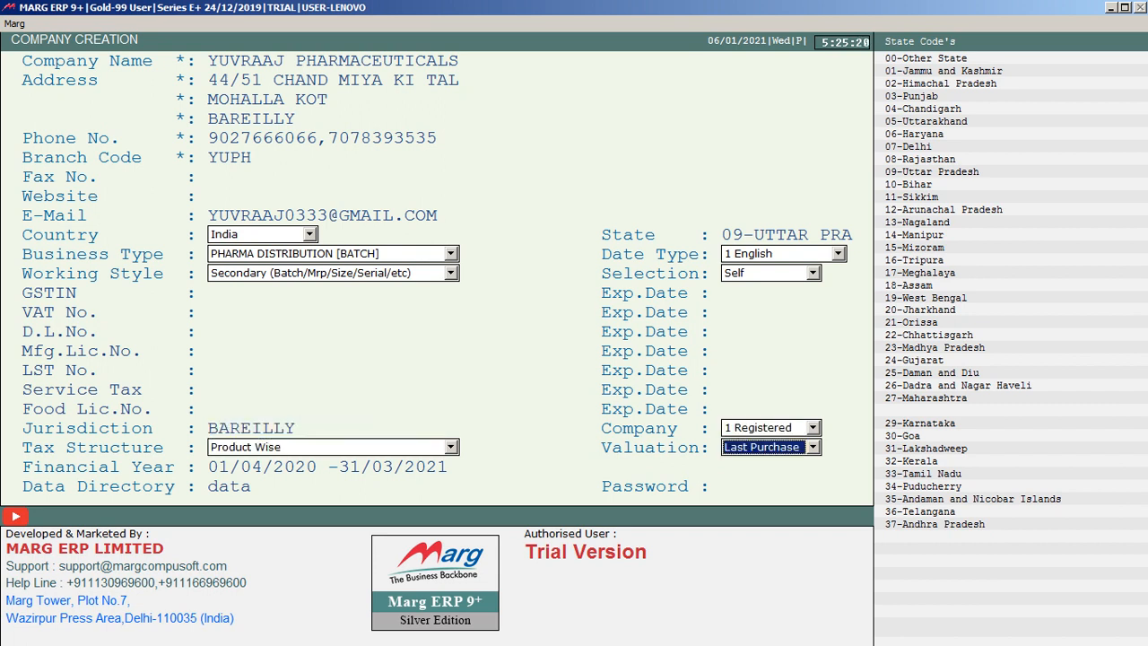
pyautogui.press('Return')
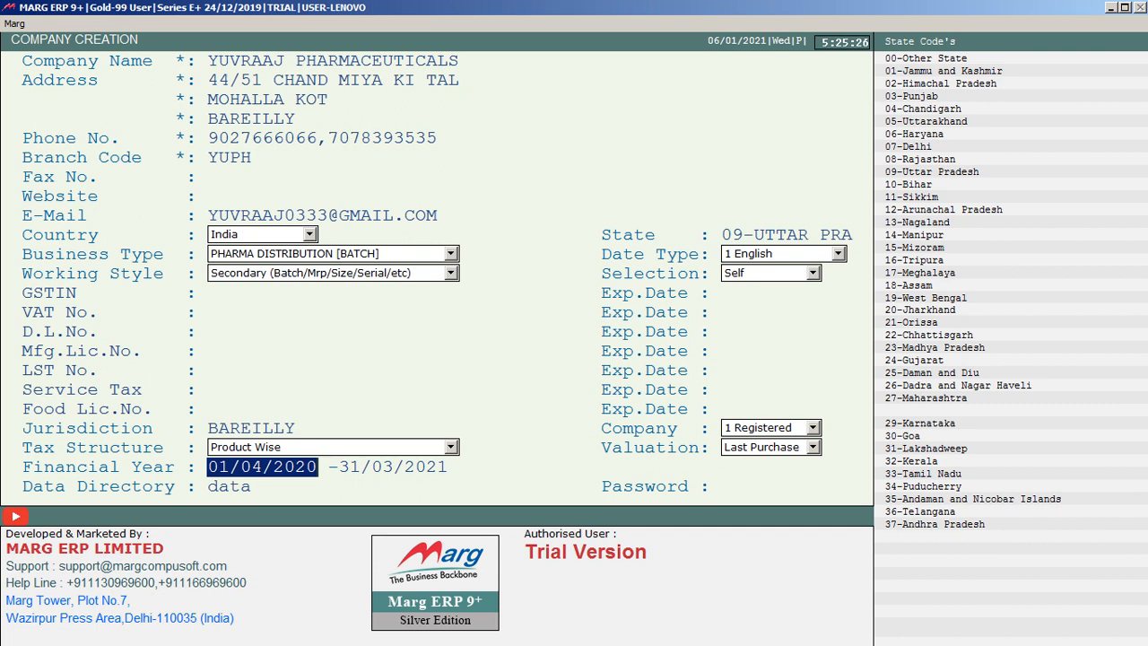
# Enter 01/04/2020 as the start date of the financial year.
pyautogui.write('01')
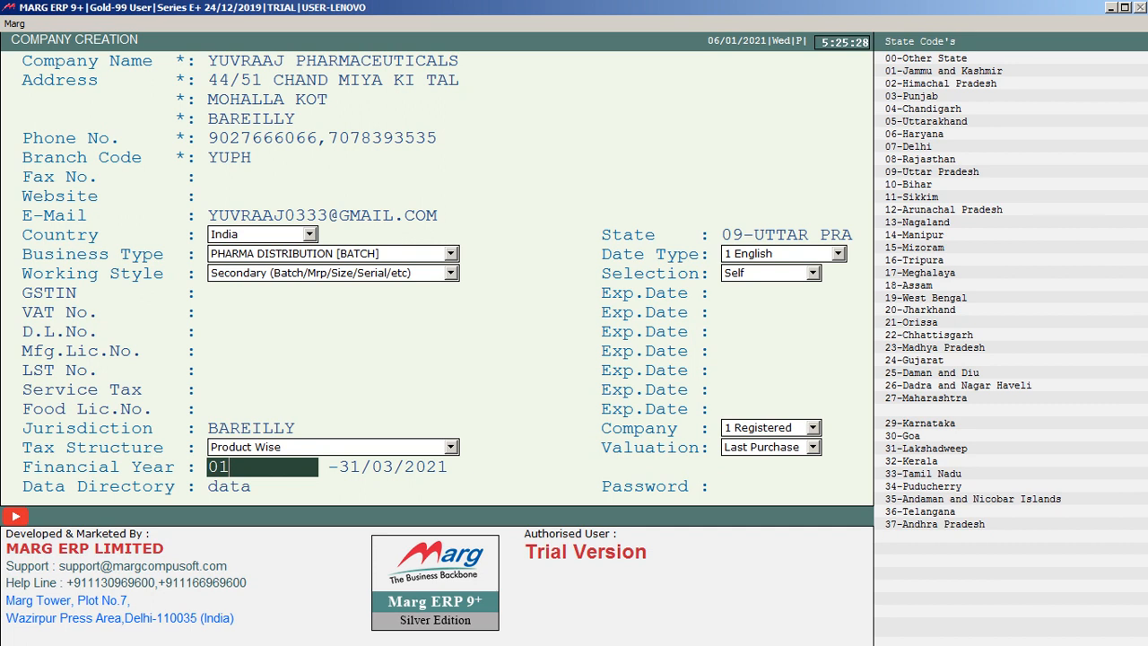
pyautogui.write('042020')
pyautogui.press('Return')
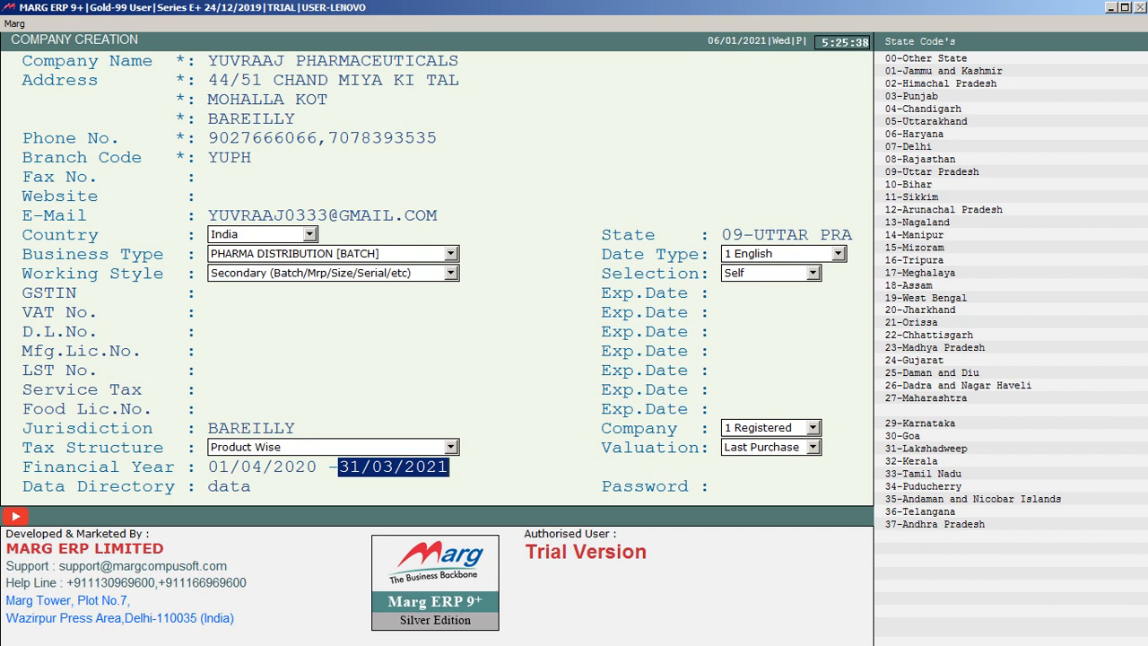
# Accept 31/03/2021 as the financial year end and data as the directory, leave the password blank and save the new company.
pyautogui.press('Return')
pyautogui.press('Return')
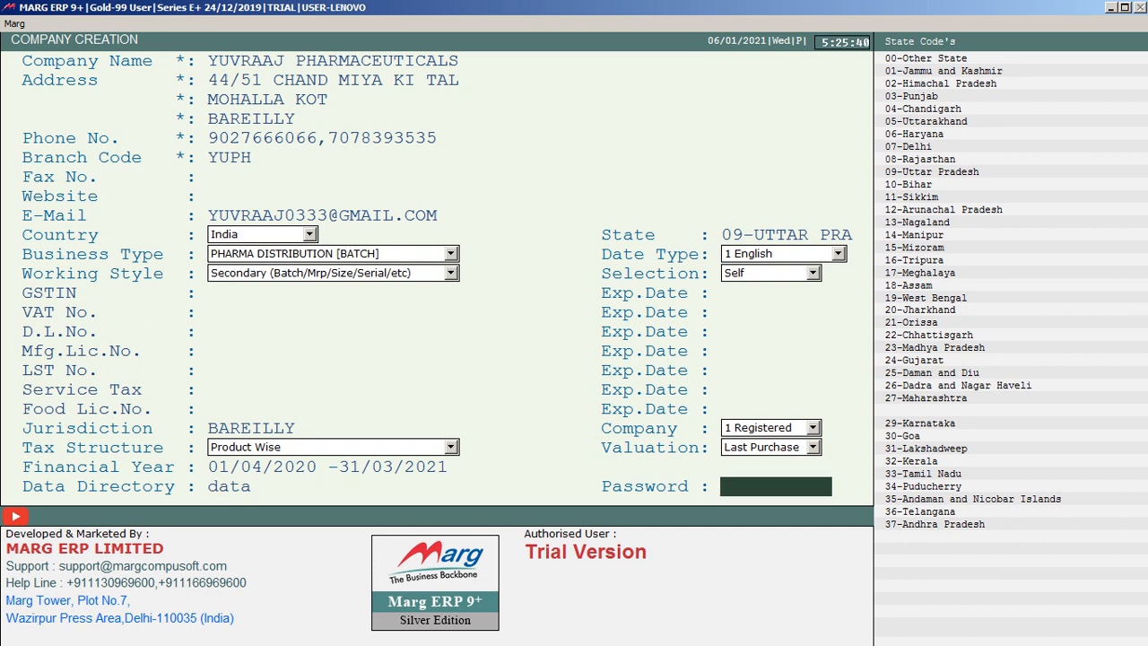
pyautogui.press('Return')
pyautogui.press('Return')
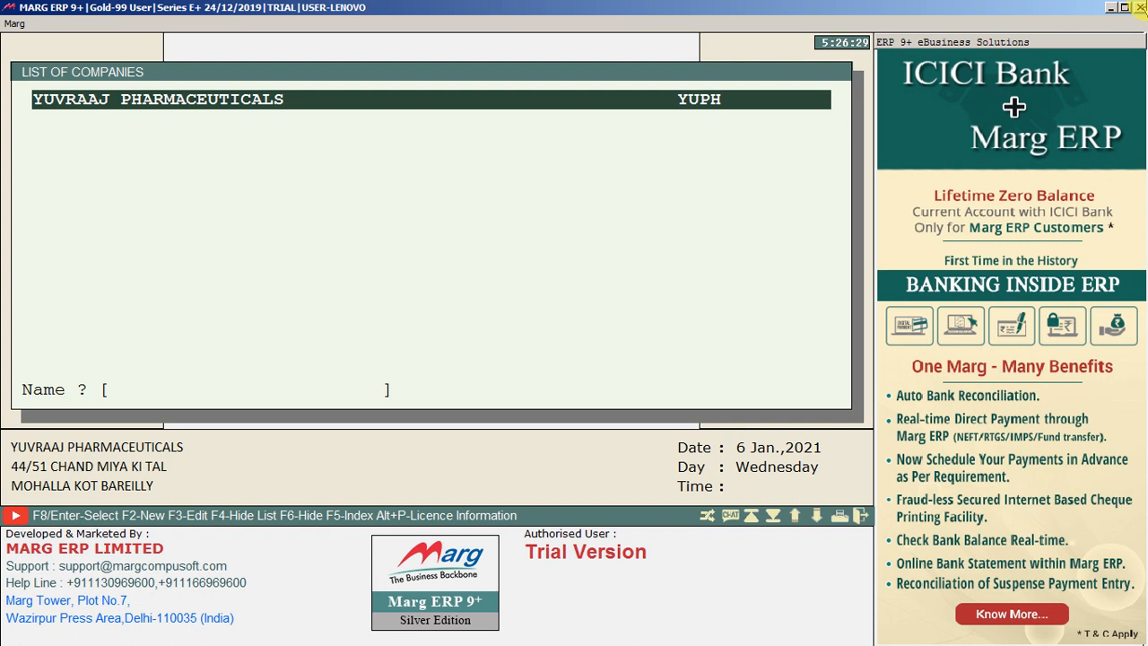
# Open the company YUVRAAJ PHARMACEUTICALS through Marg Gateway.
pyautogui.press('Return')
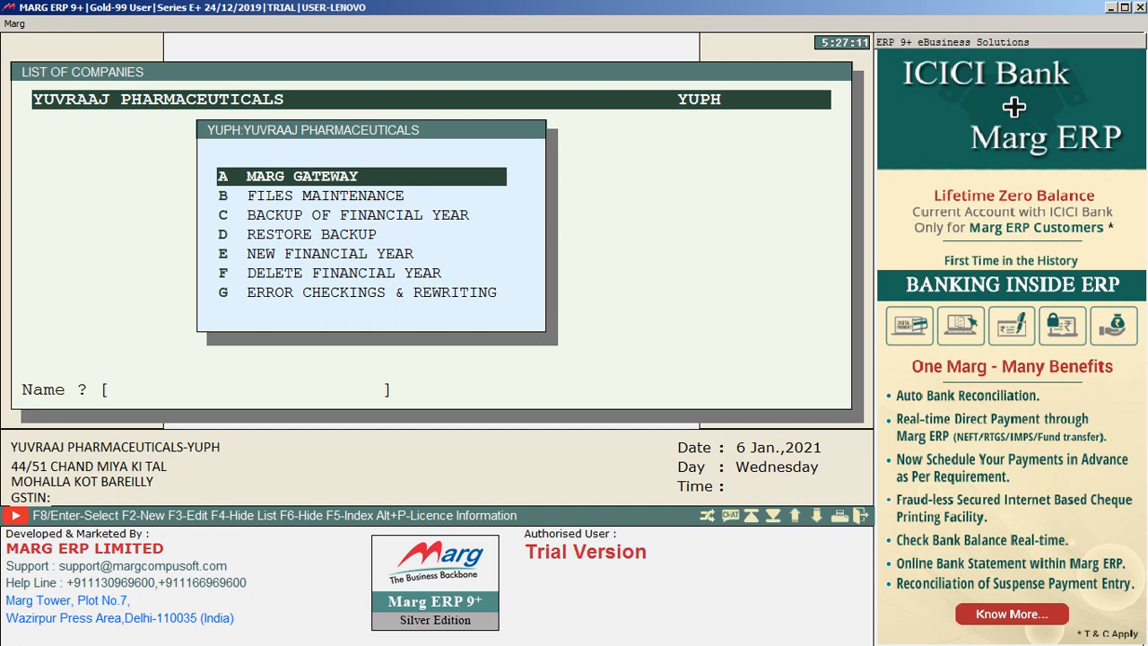
pyautogui.press('Return')
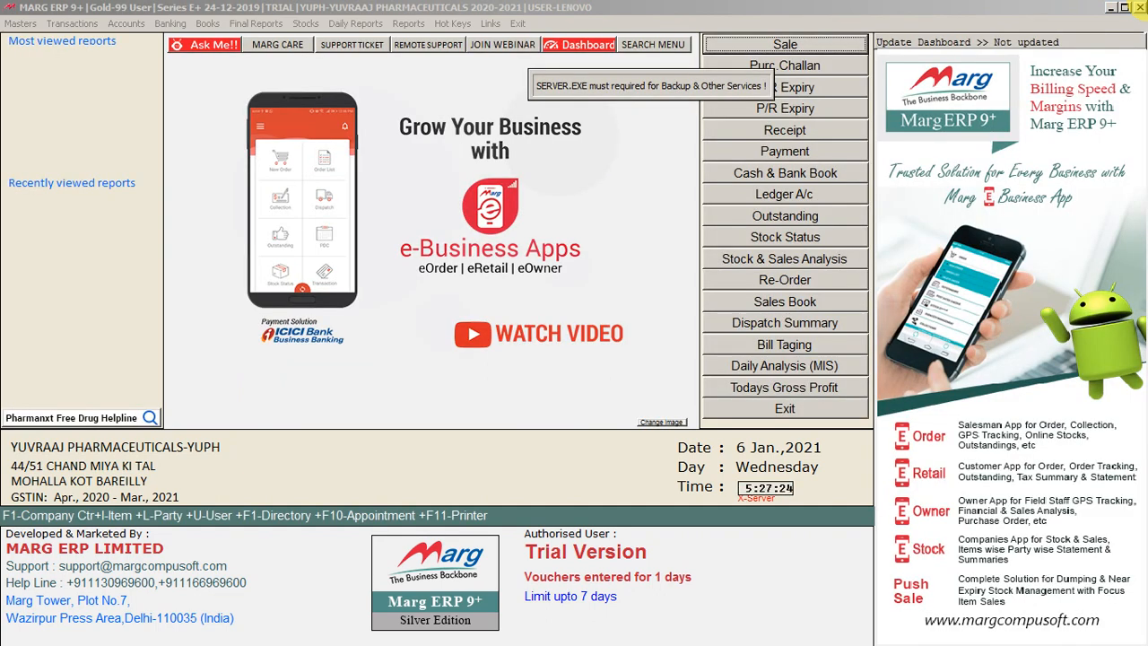
pyautogui.press('Down')
pyautogui.press('Down')
pyautogui.press('Down')
pyautogui.press('Down')
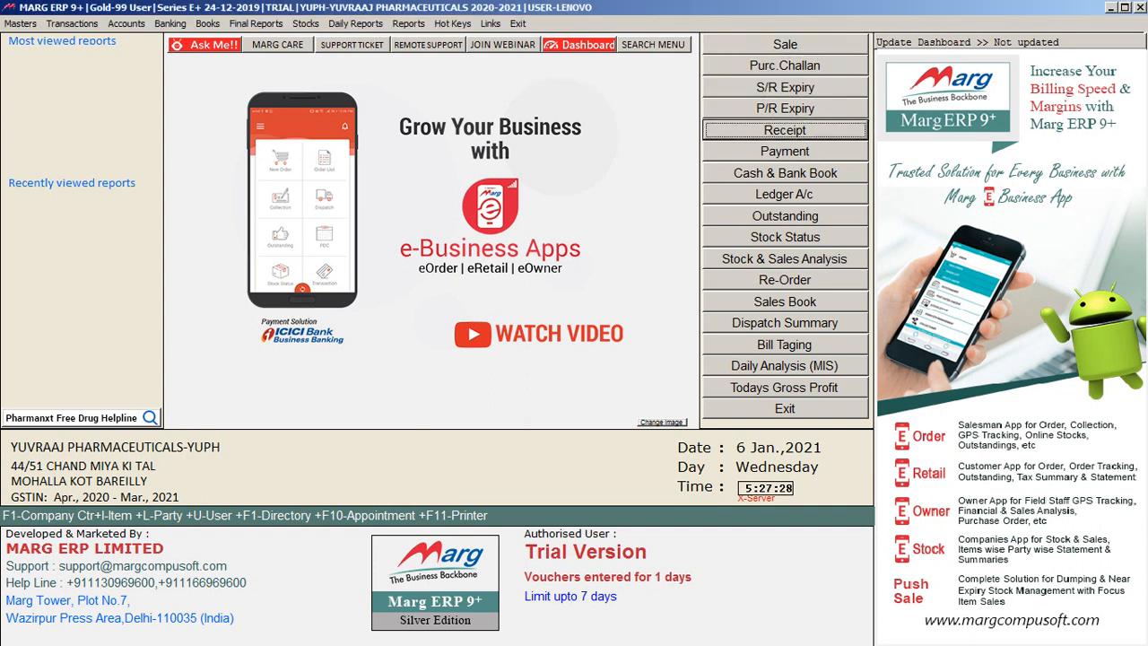
pyautogui.press('Down')
pyautogui.press('Down')
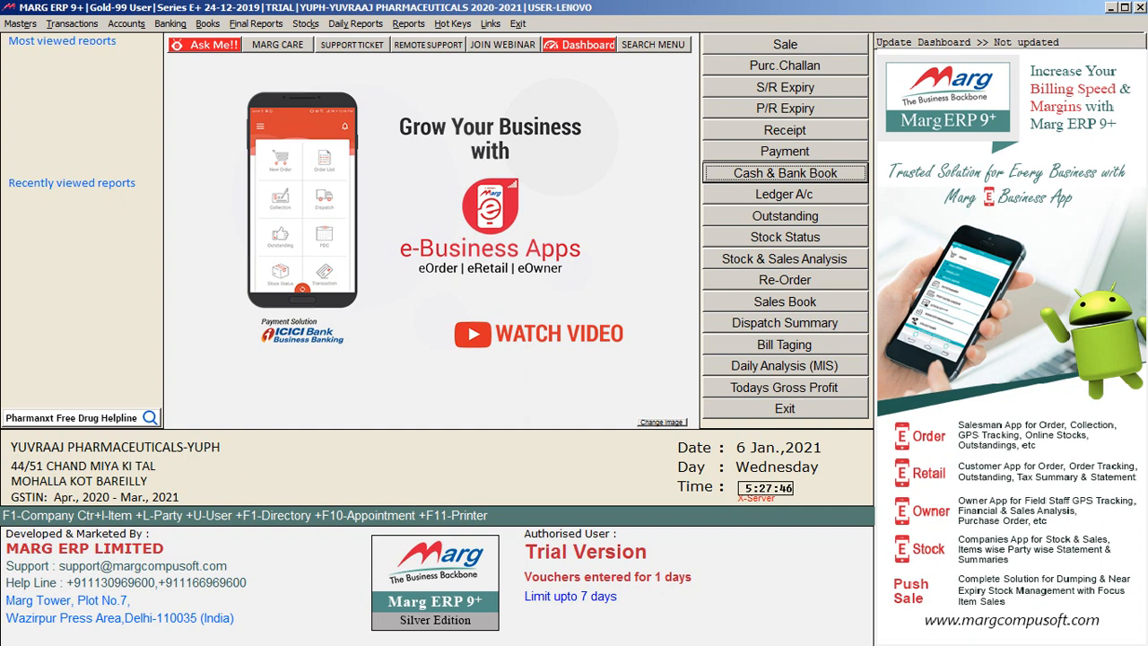
# Close the open company and leave the list of companies for the Windows desktop.
pyautogui.click(1142, 7)
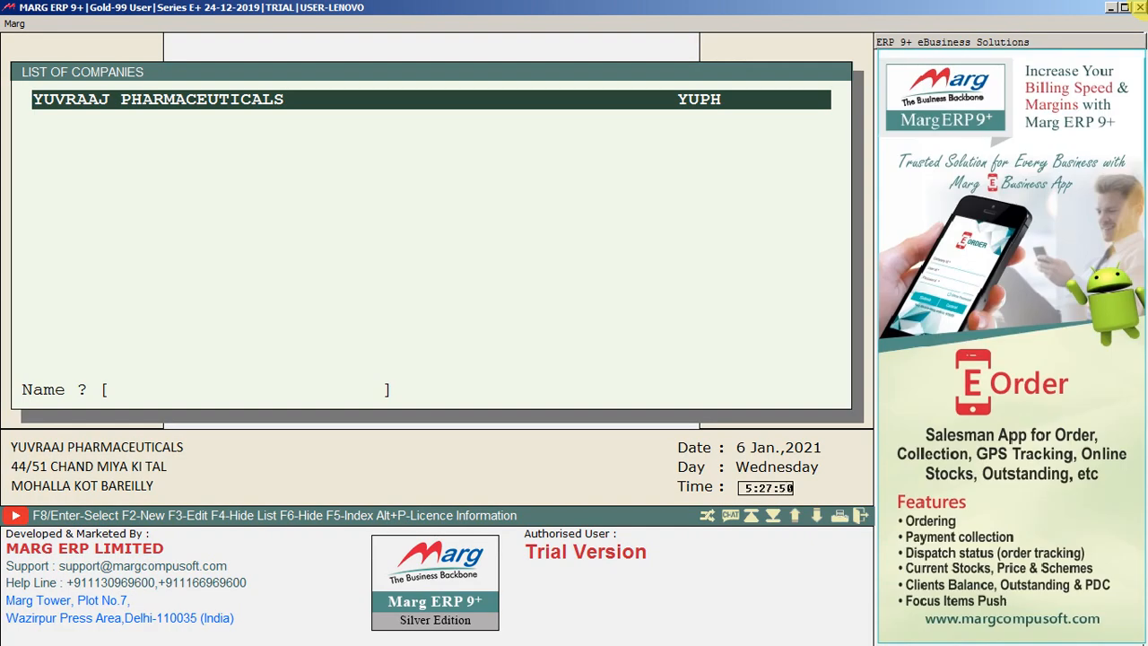
pyautogui.click(1142, 7)
pyautogui.click(1141, 8)
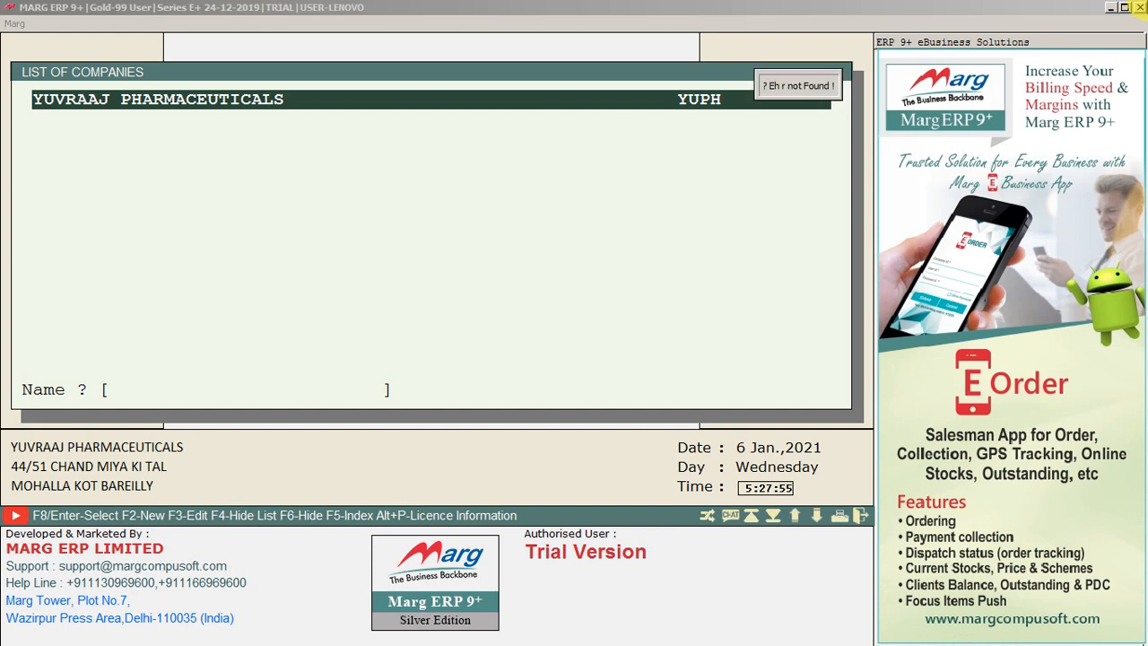
pyautogui.press('super+d')
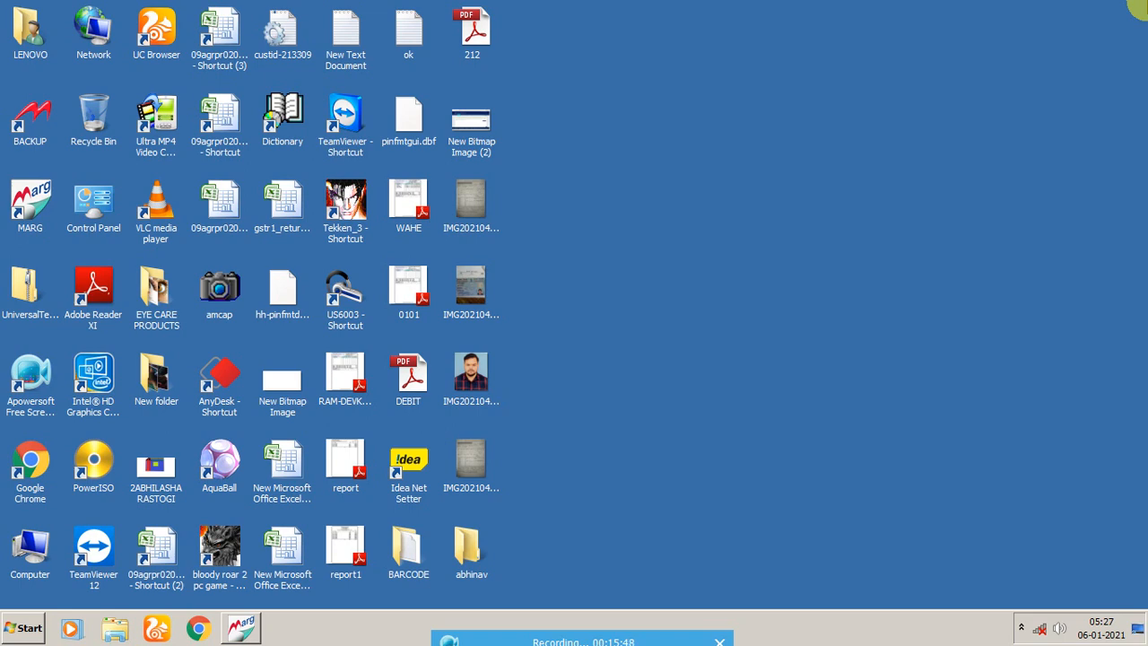